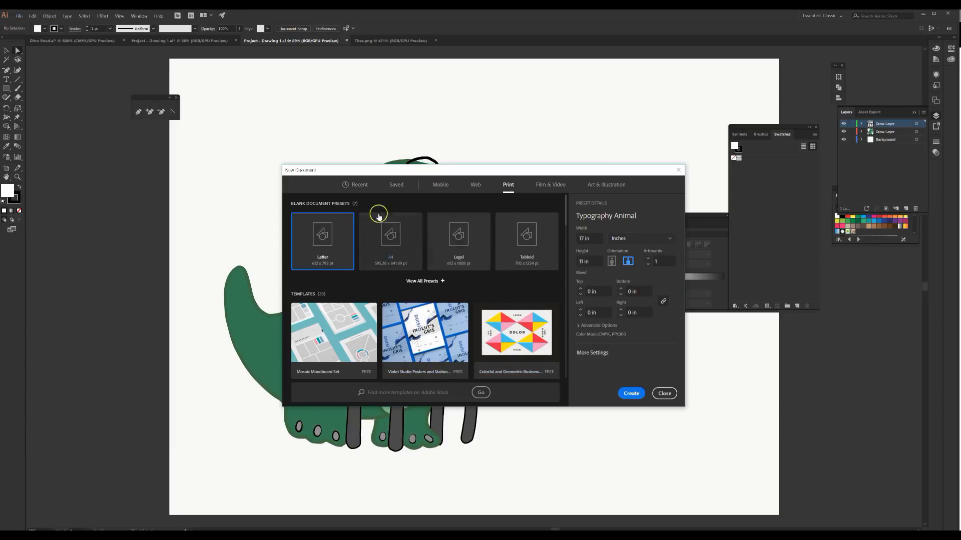
Step: Base the new document on the Letter print preset, using inches and a width of 17 in
click(19, 17)
click(356, 186)
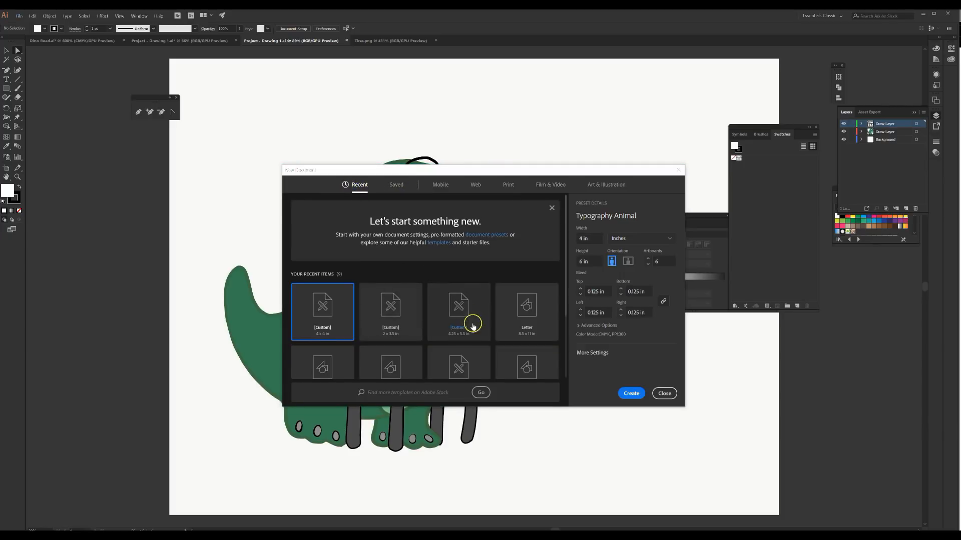
scroll(451, 308, down, 3)
scroll(445, 326, up, 3)
click(512, 190)
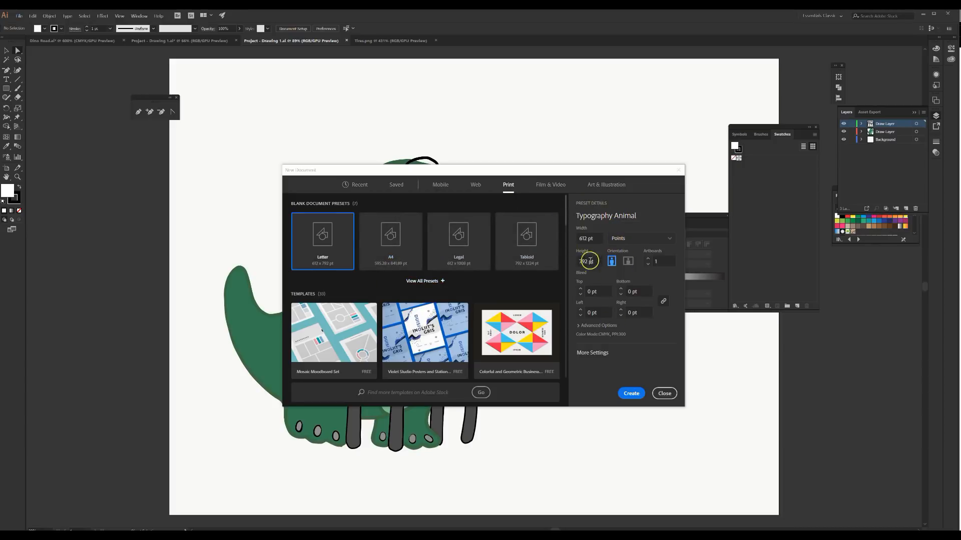
click(623, 241)
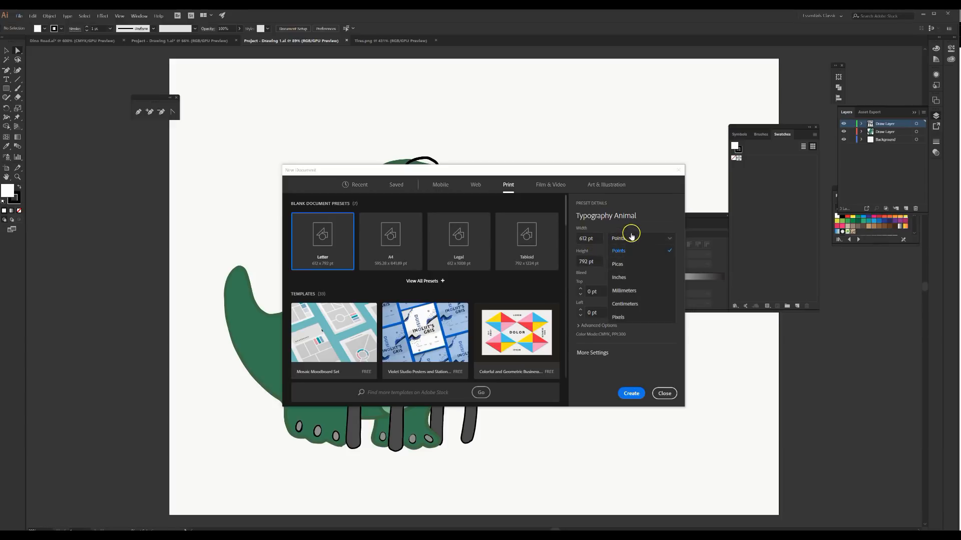
click(630, 277)
drag(596, 240, 572, 236)
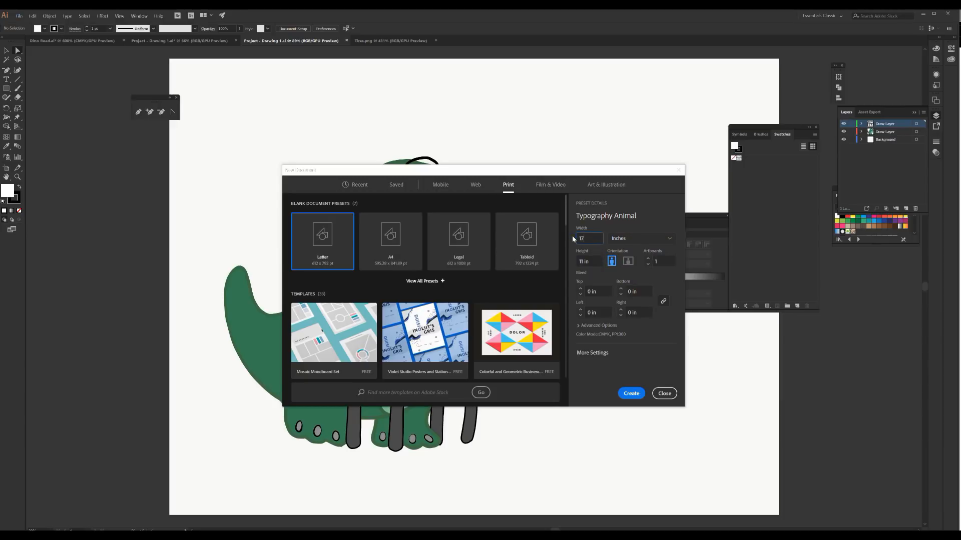
text(17)
click(590, 261)
Step: Review the advanced options, keep CMYK Color as the color mode, and create the document
click(578, 326)
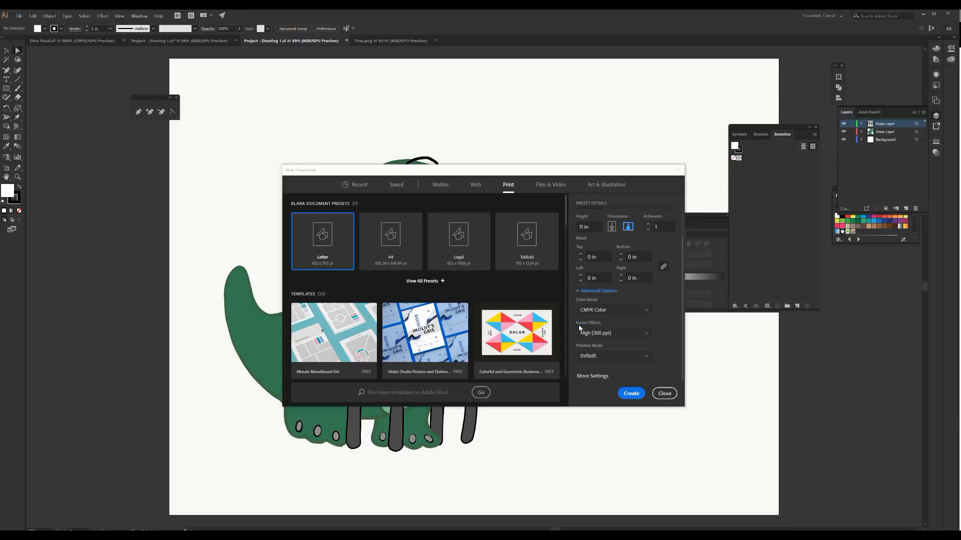
click(605, 310)
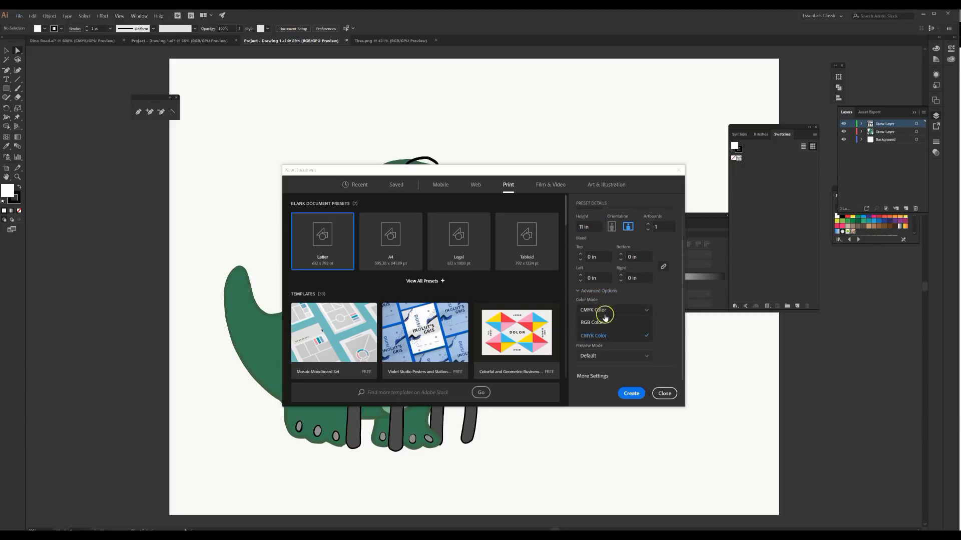
click(634, 315)
click(633, 316)
click(639, 336)
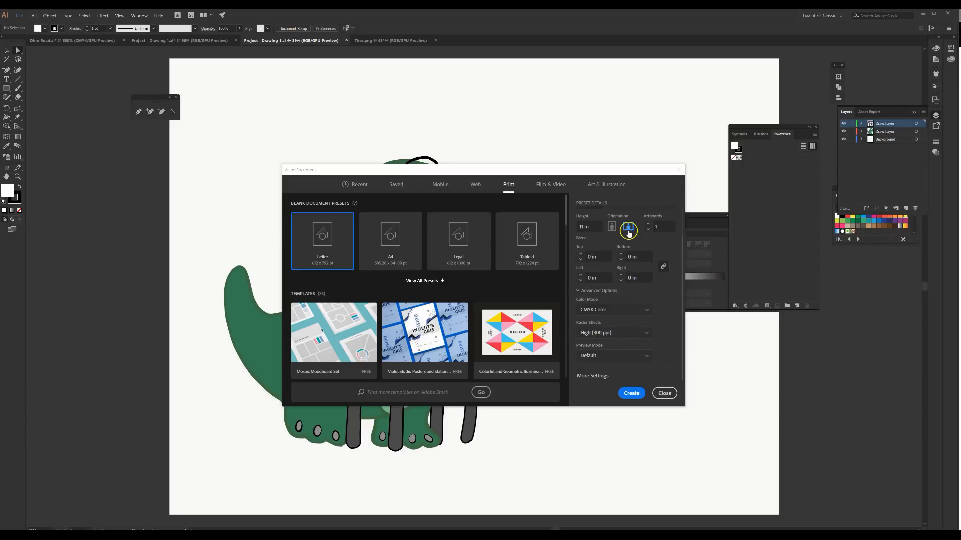
scroll(605, 262, up, 2)
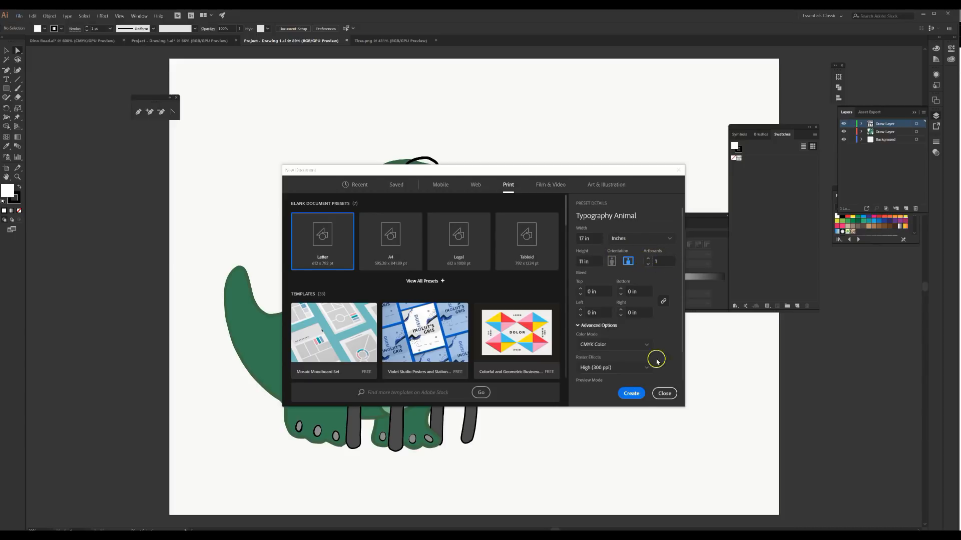
click(631, 394)
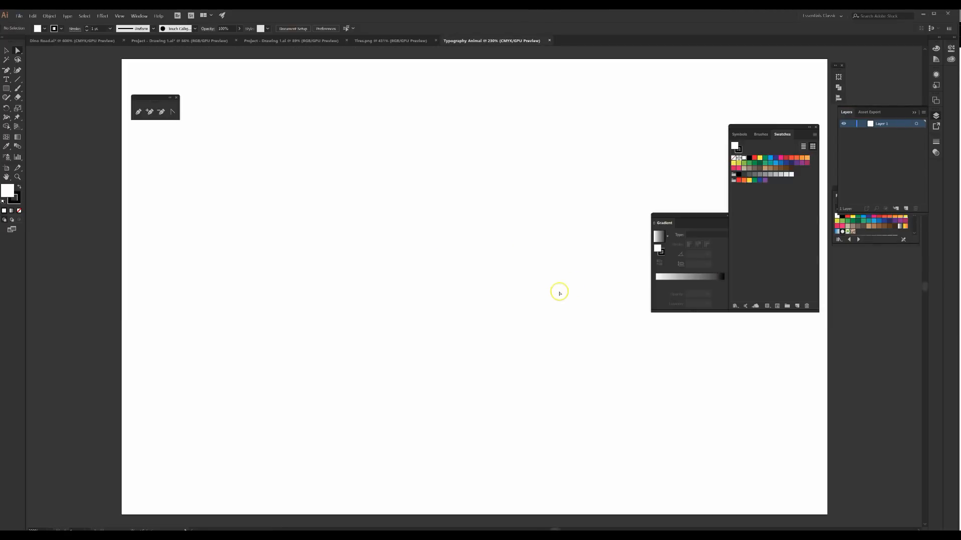
Step: Collapse the floating Swatches and Gradient panels to icons, dock Gradient, and move the Swatches group off the artboard
click(808, 128)
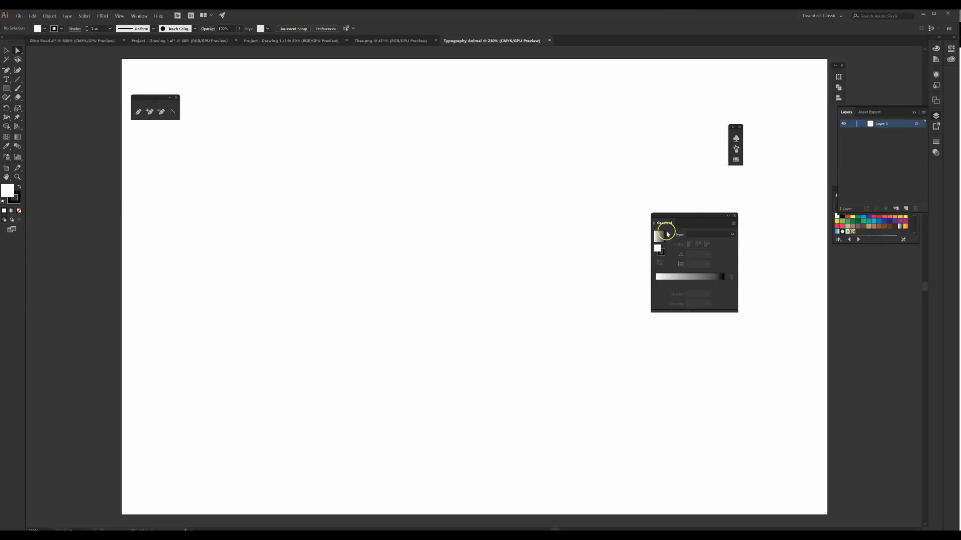
click(728, 216)
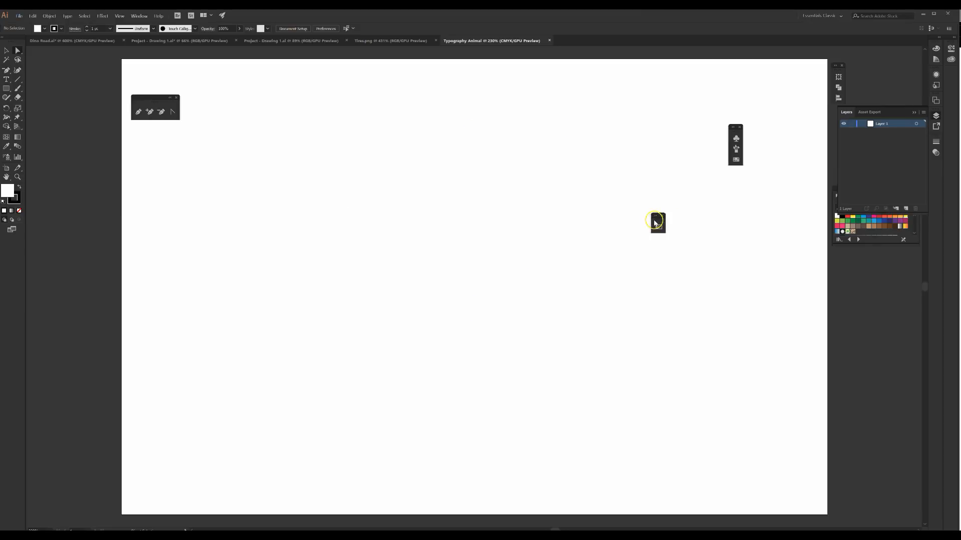
drag(666, 228, 934, 218)
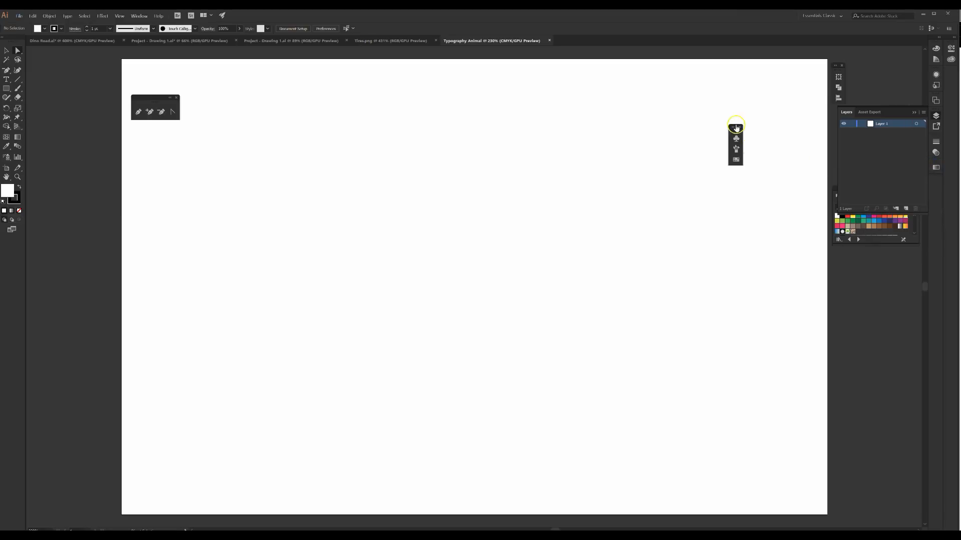
drag(733, 133, 869, 278)
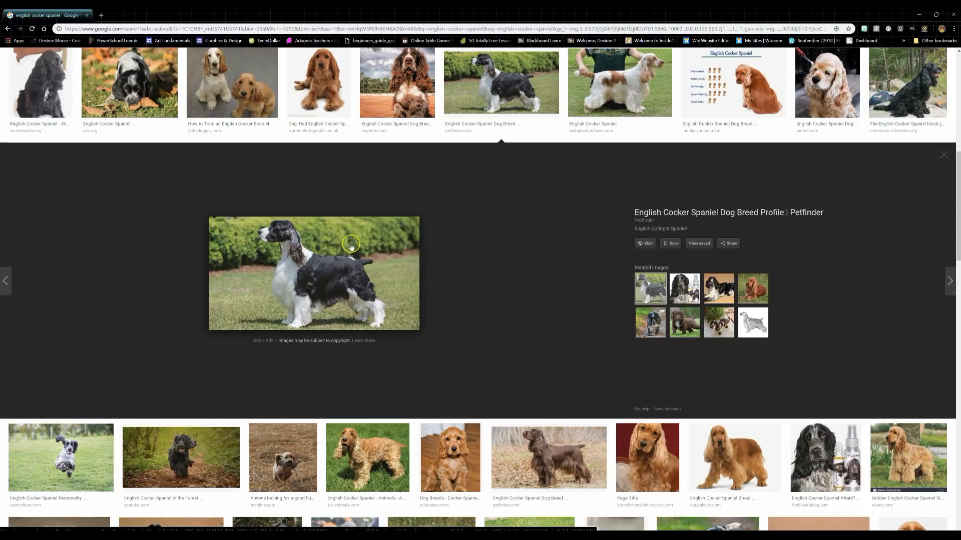
Step: Compare English cocker spaniel photos in the browser and save the black-and-white side-profile one from Petfinder to the Desktop as a JPEG
click(418, 86)
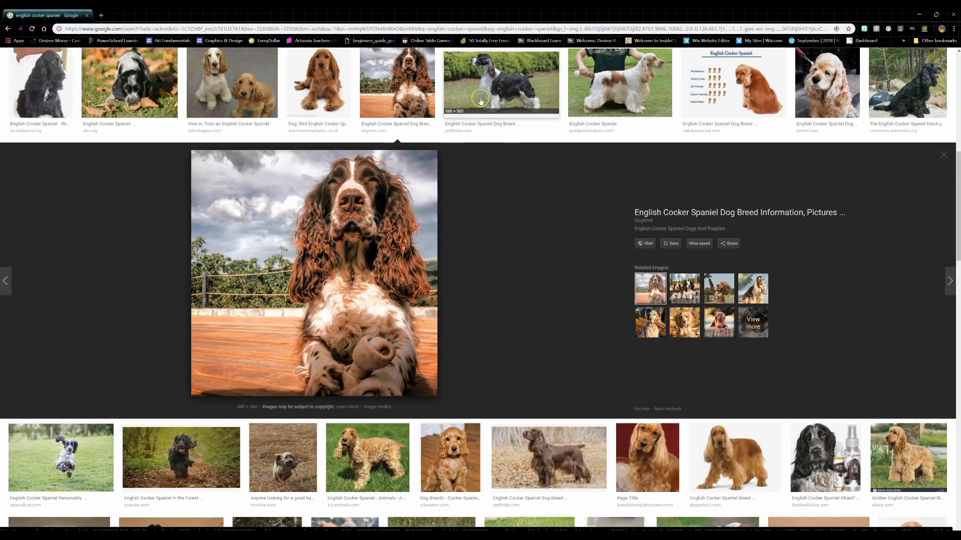
click(493, 88)
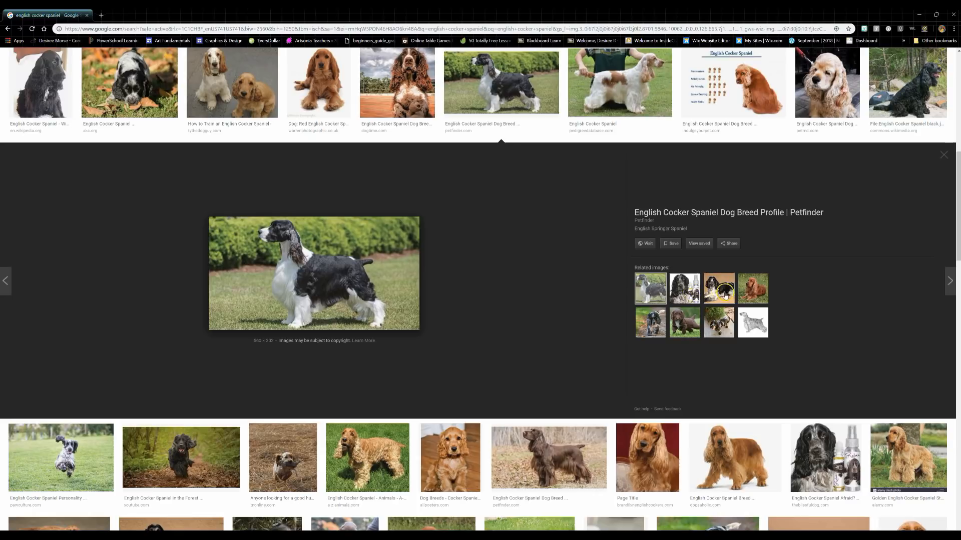
click(651, 323)
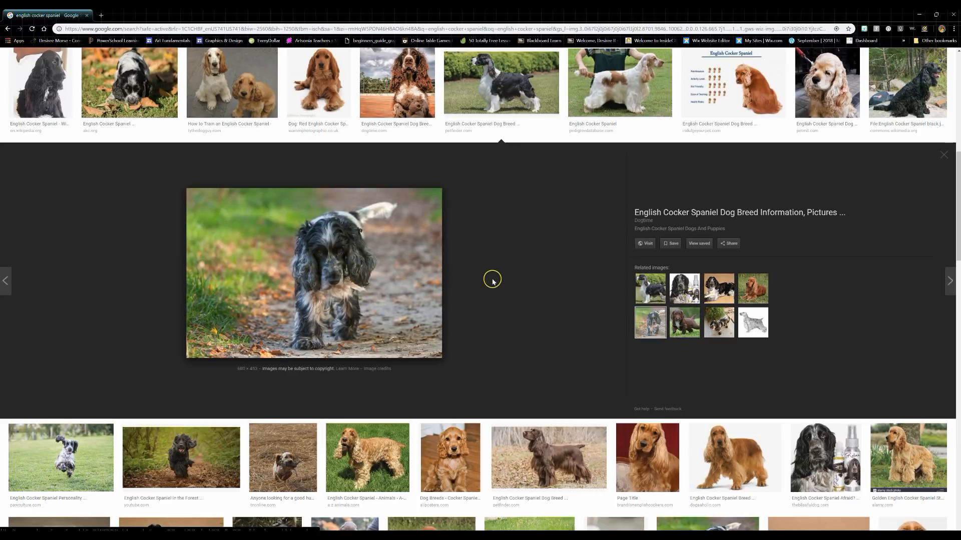
click(711, 324)
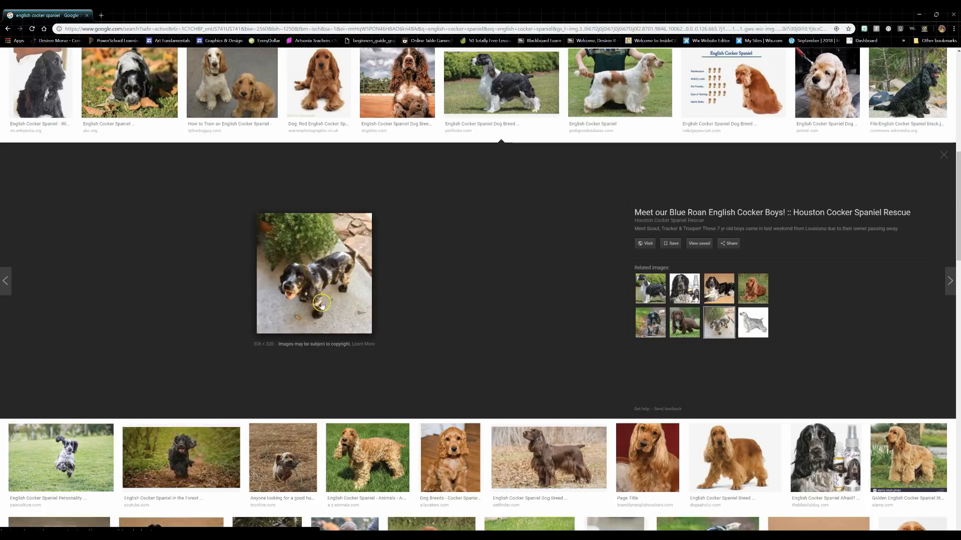
click(649, 292)
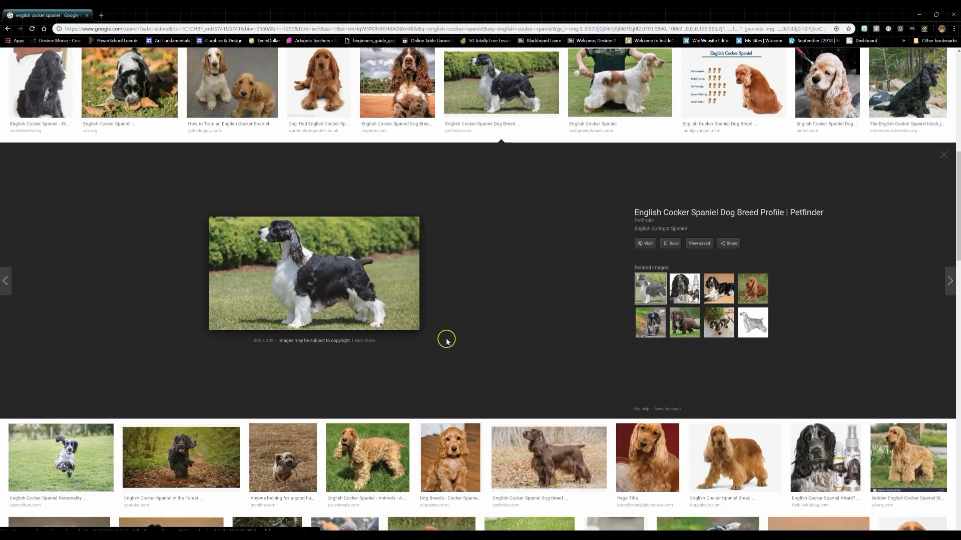
right_click(360, 285)
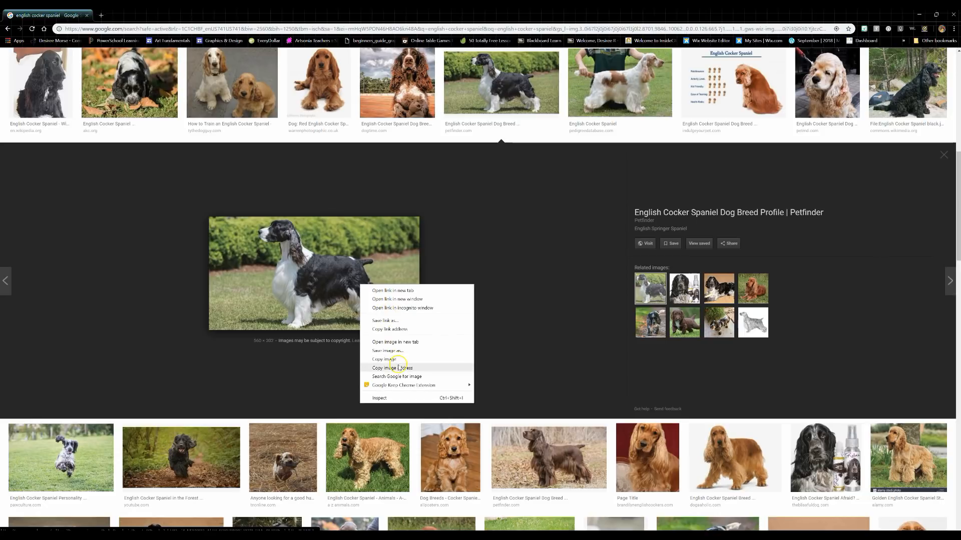
click(405, 350)
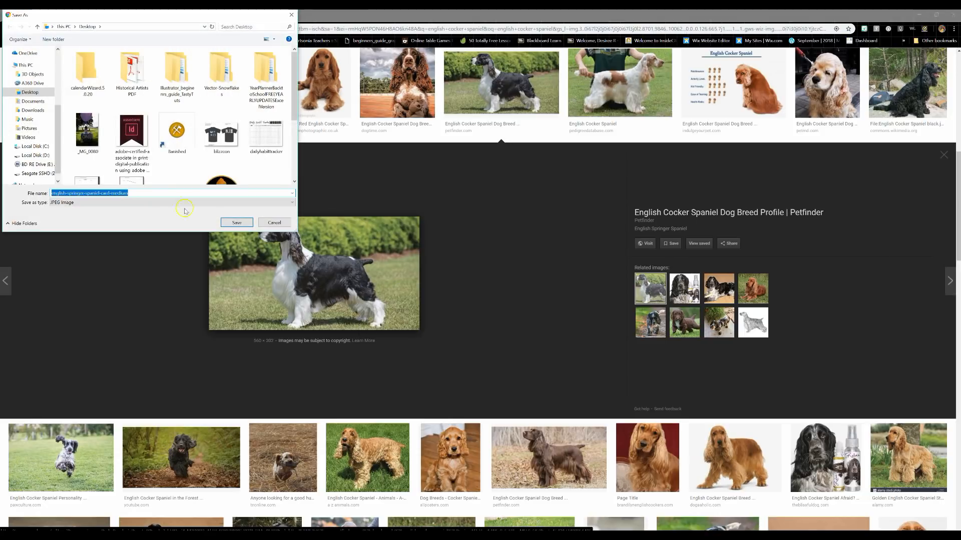
click(239, 225)
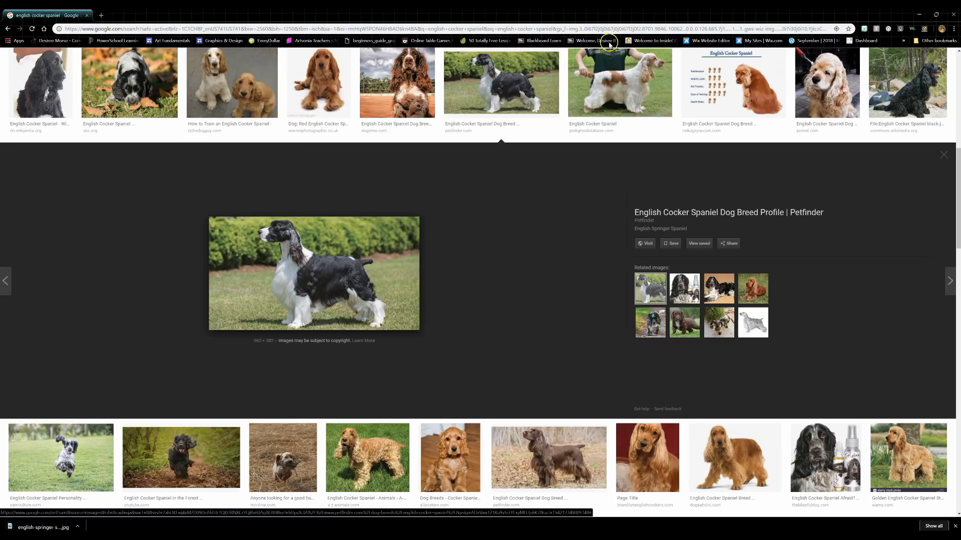
Step: Place the downloaded spaniel photo into the Illustrator document and position it near the center of the artboard
drag(596, 23, 950, 50)
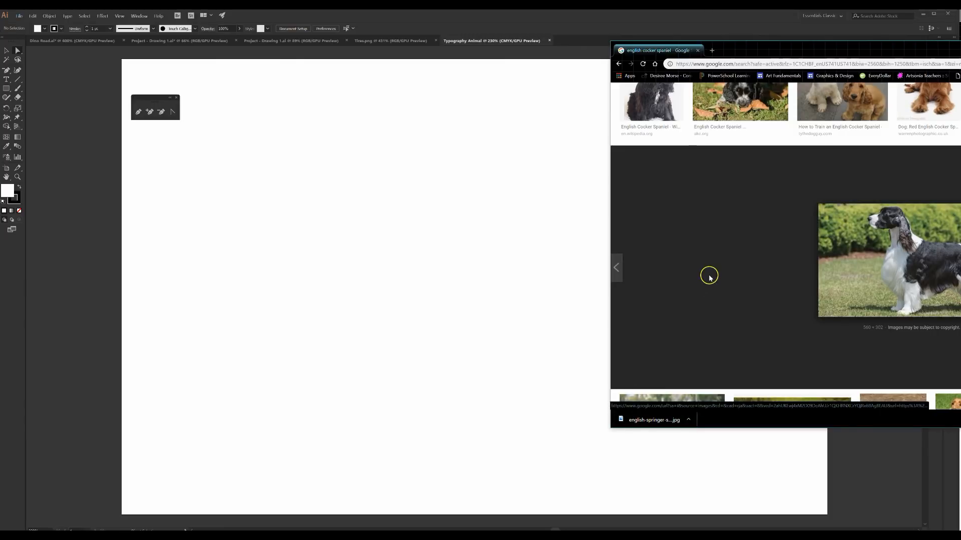
drag(650, 419, 406, 378)
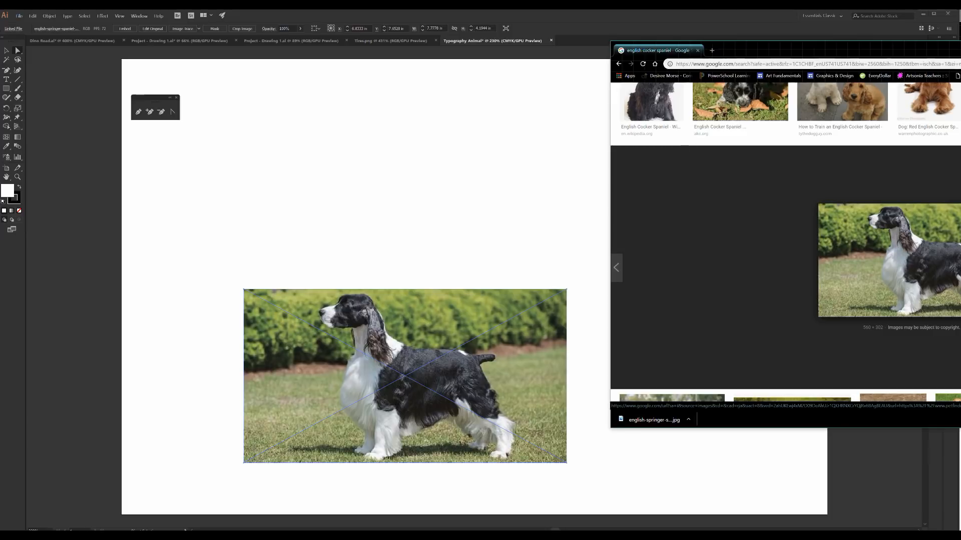
drag(850, 50, 960, 40)
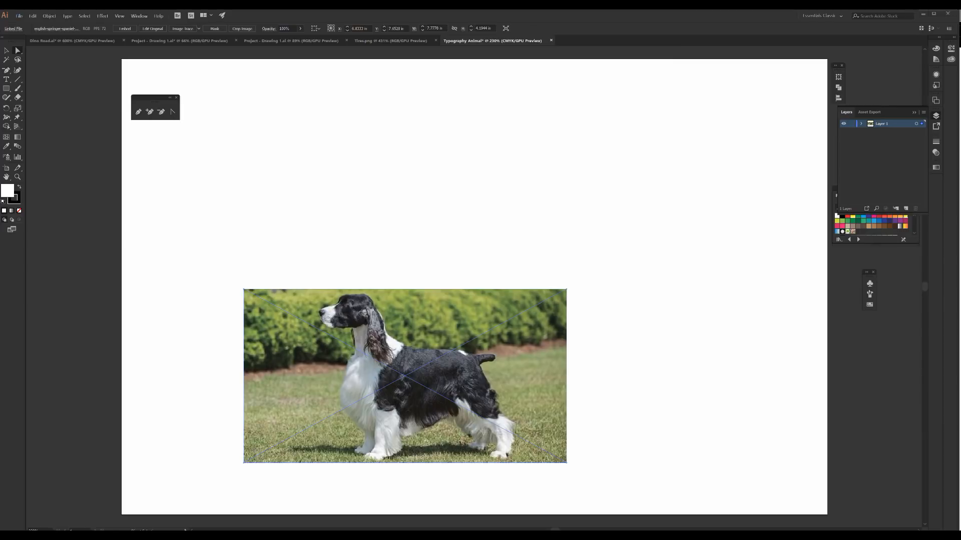
click(429, 270)
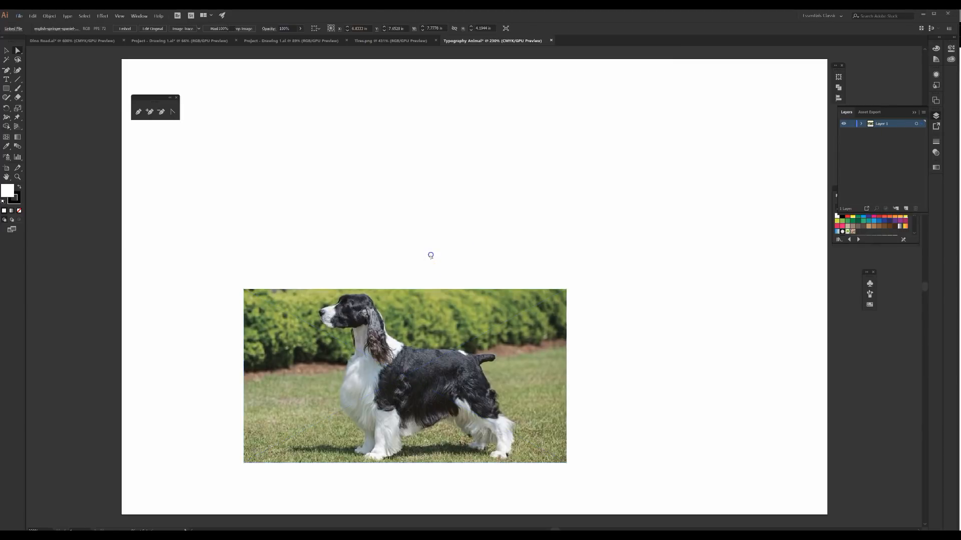
drag(415, 323, 495, 220)
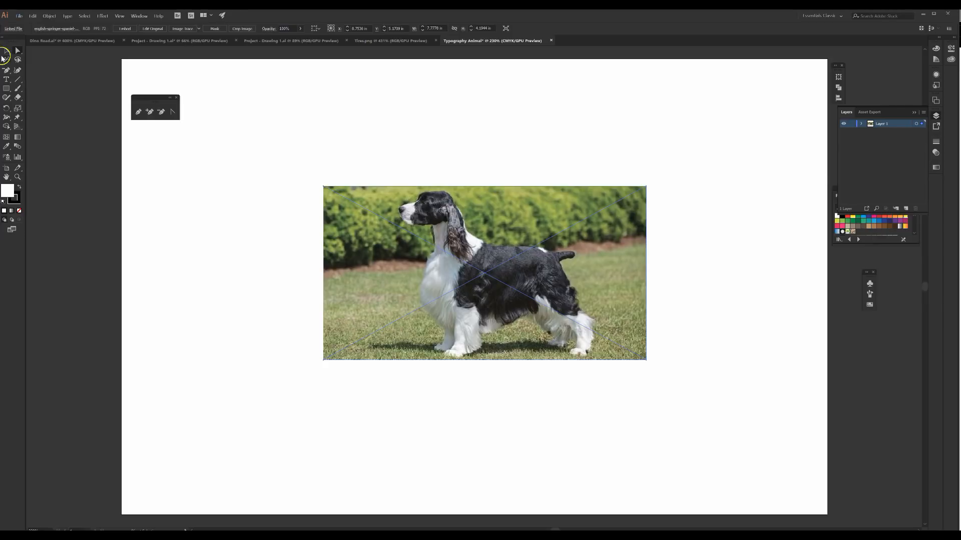
Step: Try enlarging the spaniel photo to about 12 in wide and shifting it on the artboard, and undo both changes
click(275, 221)
click(481, 286)
drag(645, 358, 527, 299)
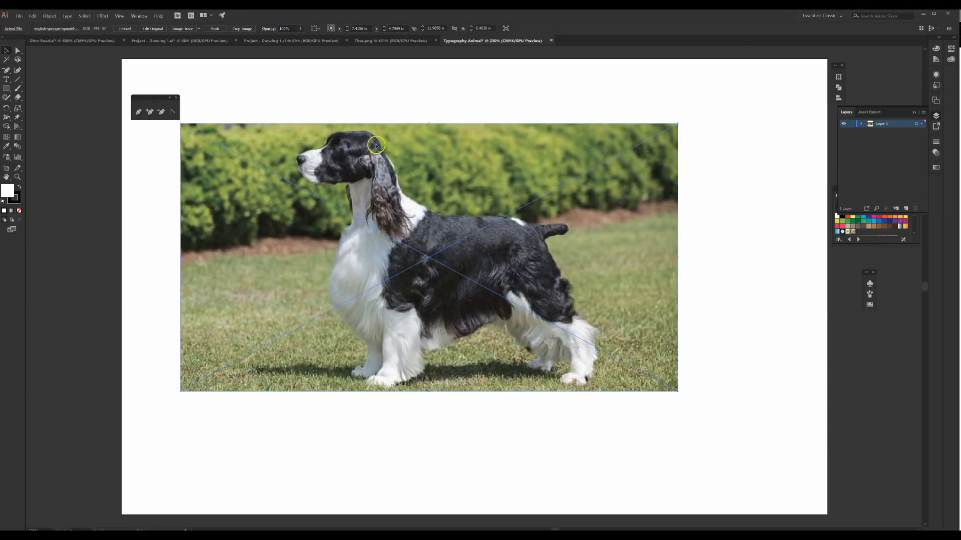
key(ctrl+z)
key(ctrl+z)
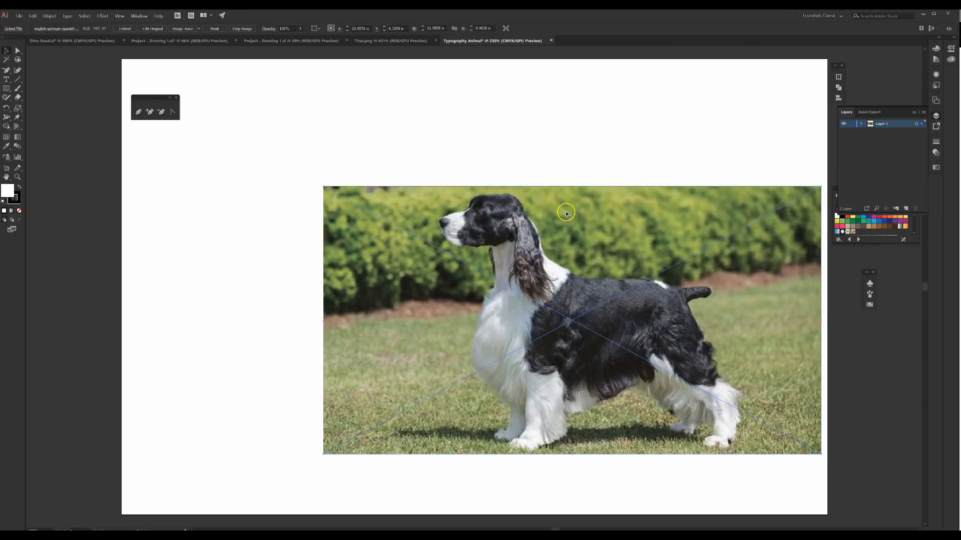
click(613, 168)
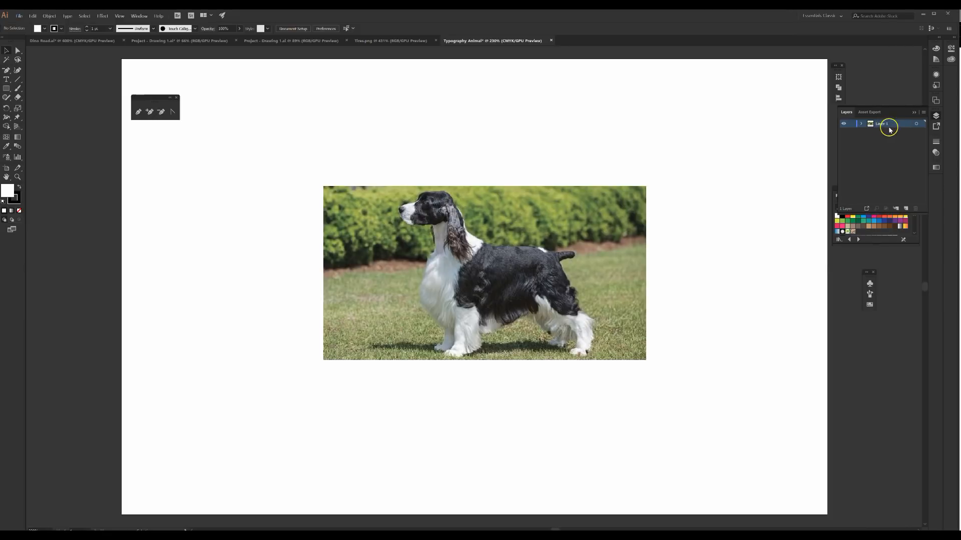
Step: Lower the spaniel photo's opacity to about 60% and deselect it
click(852, 124)
click(600, 254)
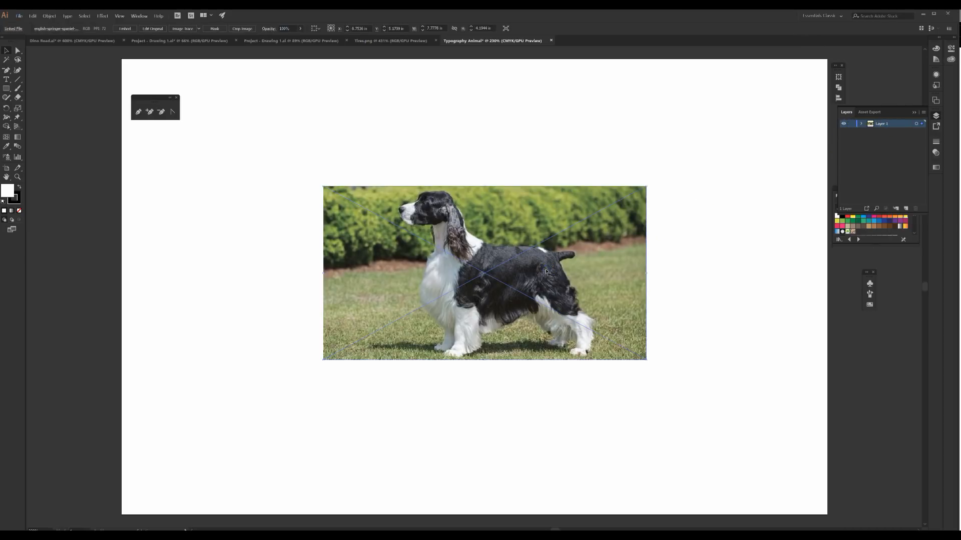
click(300, 28)
drag(287, 41, 289, 40)
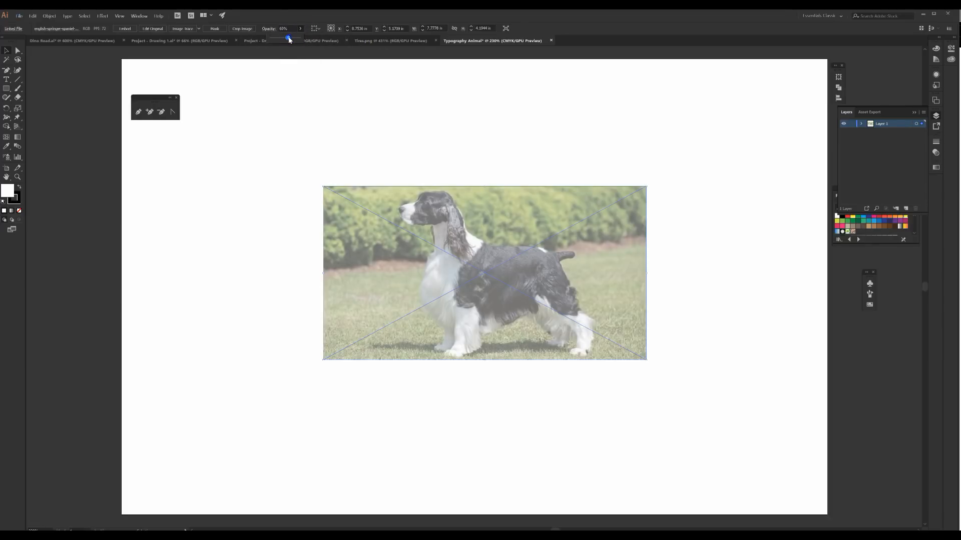
click(416, 161)
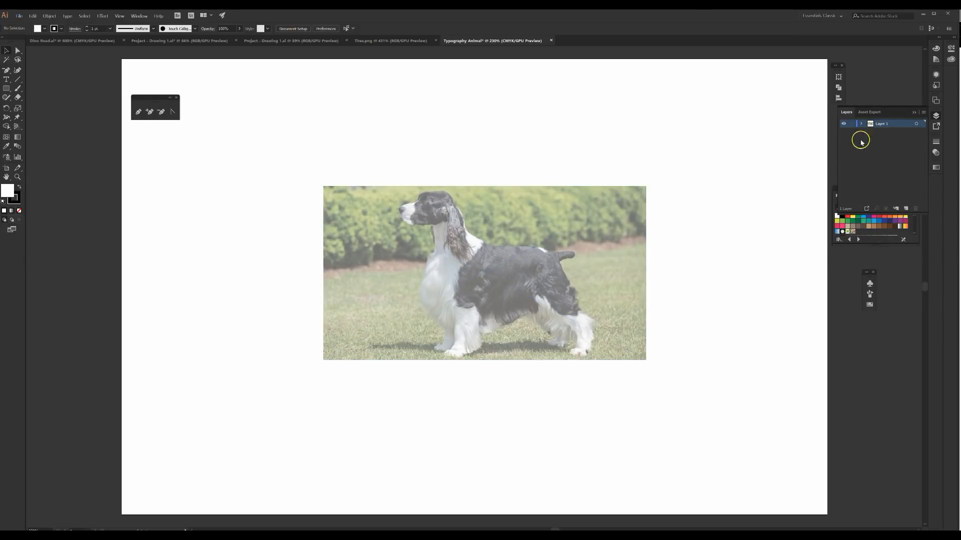
Step: Lock the layer containing the photo and add a new layer above it
click(851, 124)
click(906, 209)
Step: Trace the spaniel's forehead and the top of its head with the Pen tool on the new layer
drag(152, 98, 227, 159)
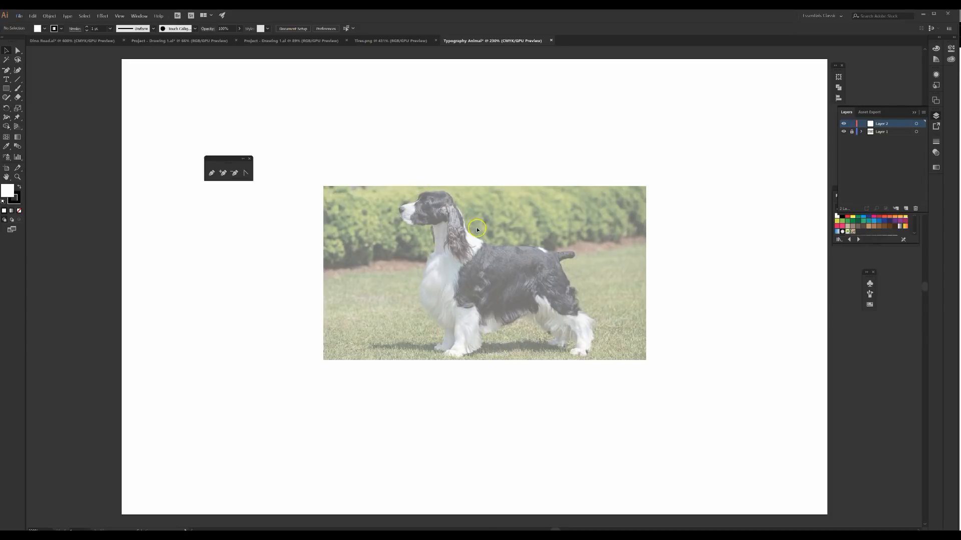
key(ctrl+equal)
key(ctrl+equal)
key(ctrl+equal)
key(ctrl+equal)
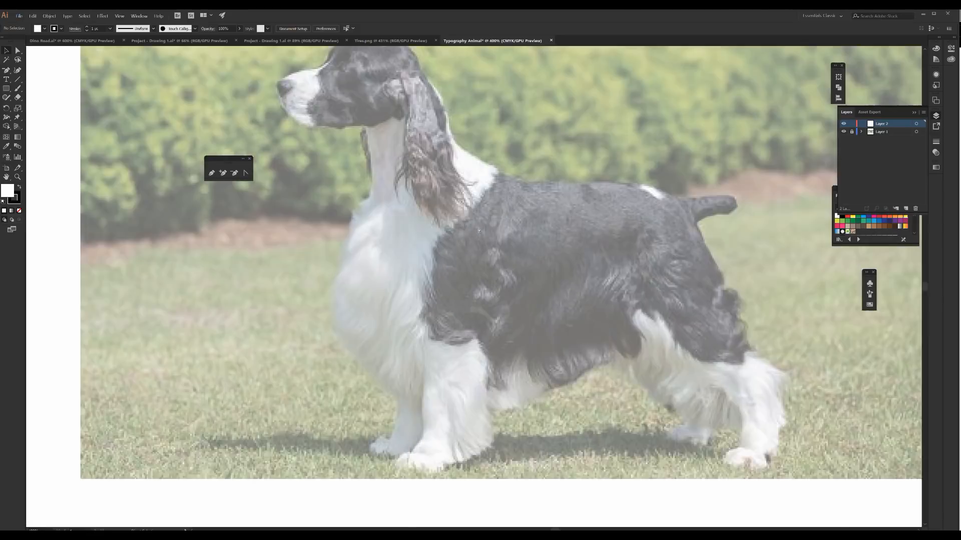
scroll(437, 197, up, 10)
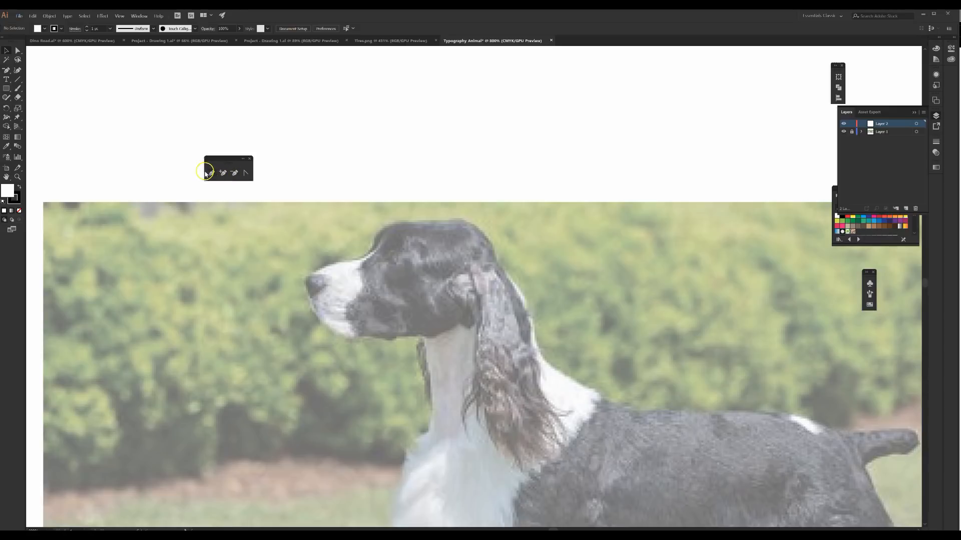
click(211, 173)
click(378, 231)
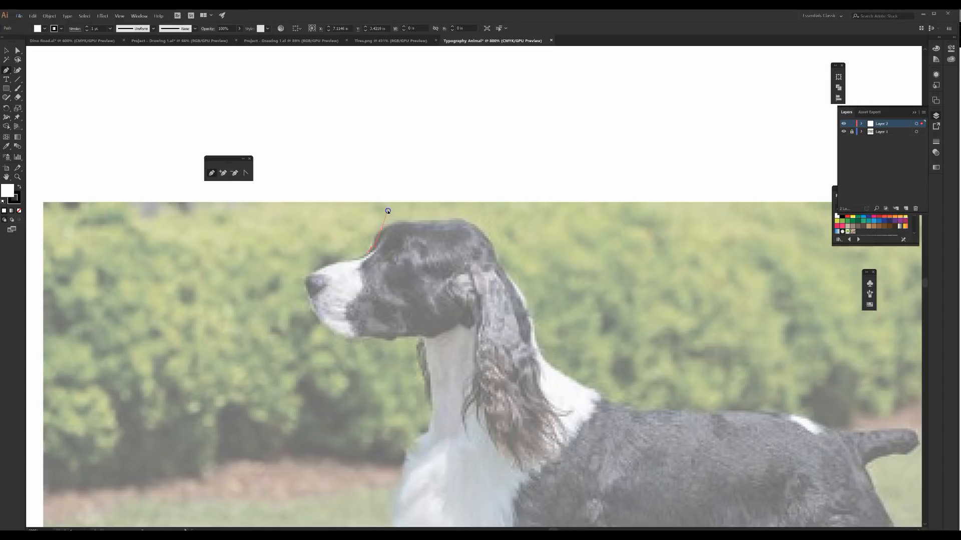
click(393, 220)
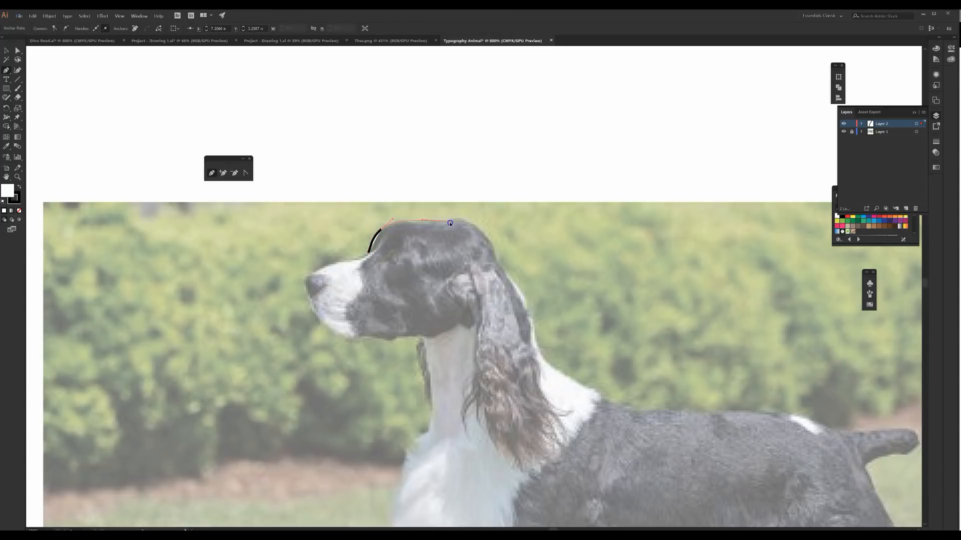
click(450, 223)
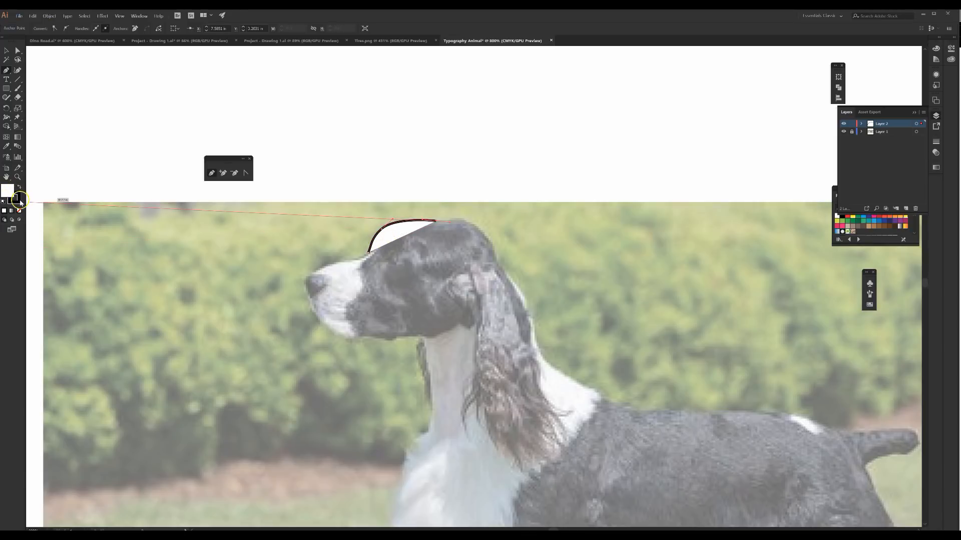
Step: Remove the path's fill and continue the outline down the back of the head and neck to the shoulders
click(5, 191)
click(19, 211)
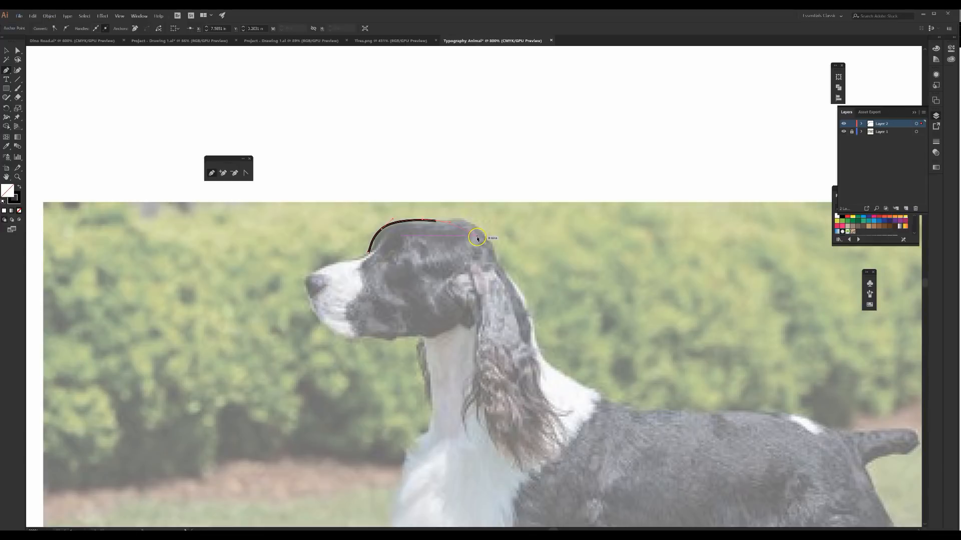
drag(499, 262, 499, 261)
drag(521, 292, 523, 294)
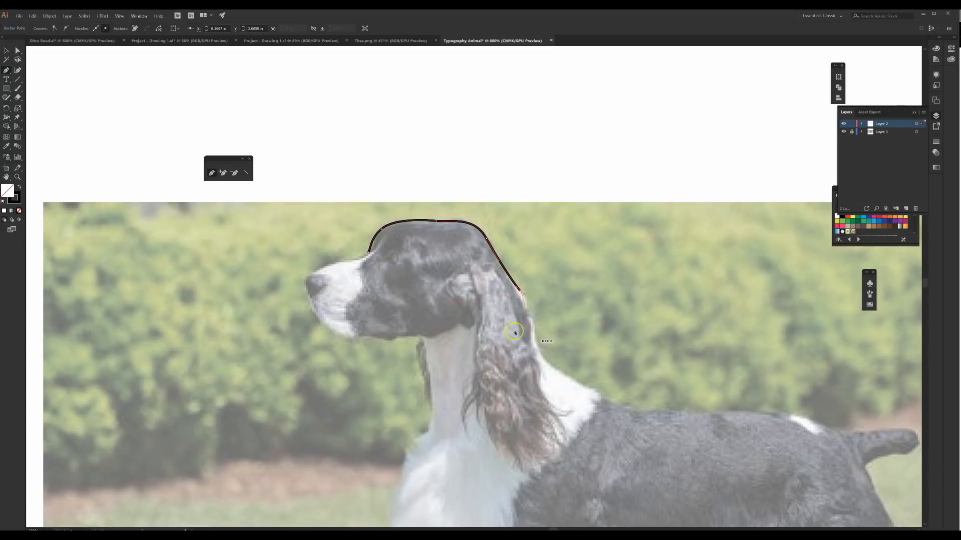
drag(537, 350, 542, 360)
drag(602, 398, 628, 408)
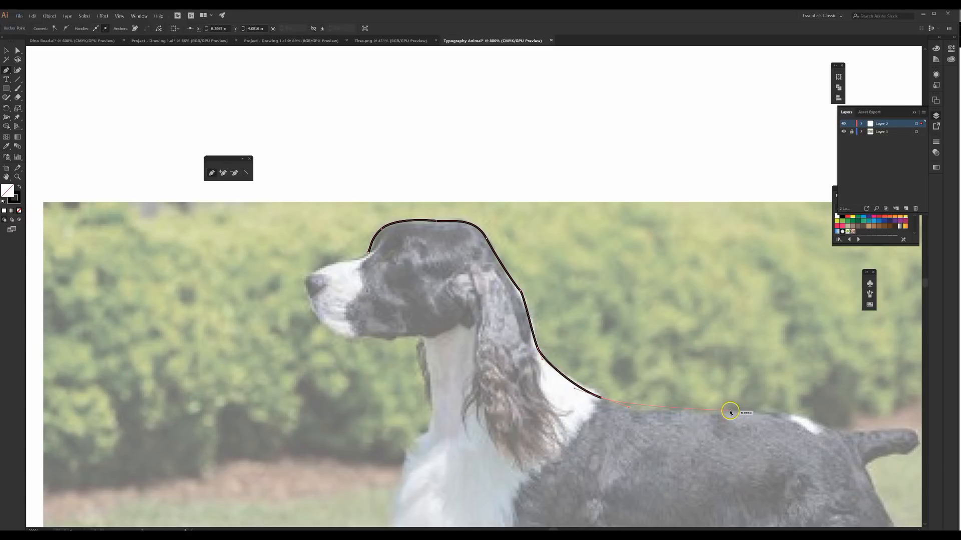
Step: Continue tracing along the spaniel's back and the upper edge of the tail to its tip
drag(731, 412, 758, 411)
drag(819, 412, 845, 431)
drag(887, 405, 703, 356)
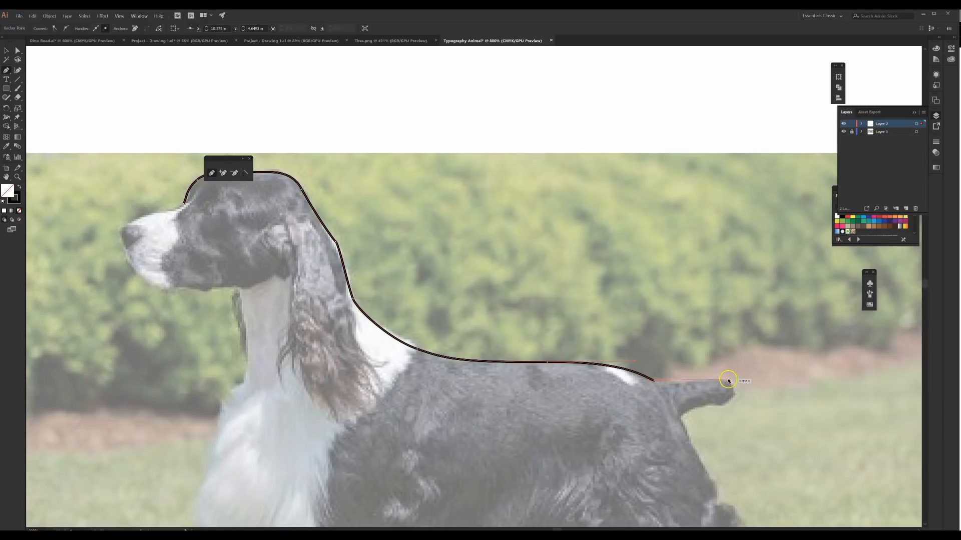
drag(732, 384, 572, 322)
Step: Trace the underside of the tail and the uneven edge of the rump down to the upper hind leg
drag(601, 364, 605, 370)
click(605, 381)
drag(625, 417, 628, 421)
click(623, 426)
drag(639, 457, 642, 348)
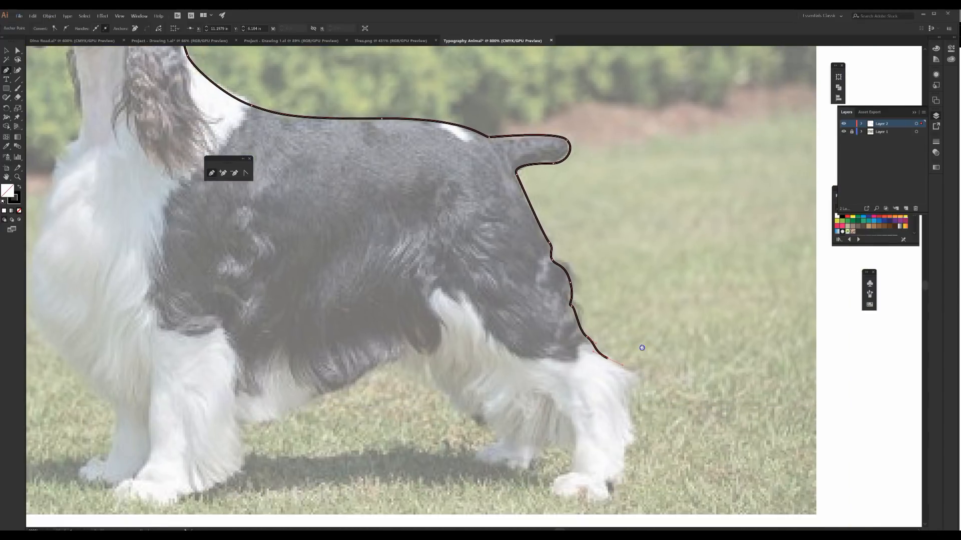
Step: Trace the hind leg to its paw and complete the outline around the belly, front legs, chest and muzzle
drag(638, 381, 628, 401)
mouse_move(627, 458)
mouse_down()
mouse_move(612, 492)
mouse_move(592, 499)
mouse_up()
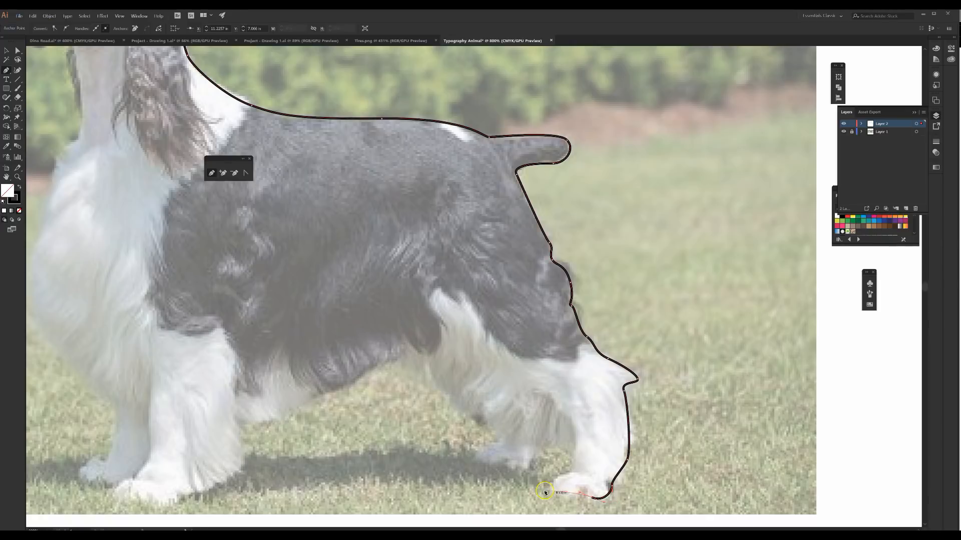
drag(275, 297, 276, 296)
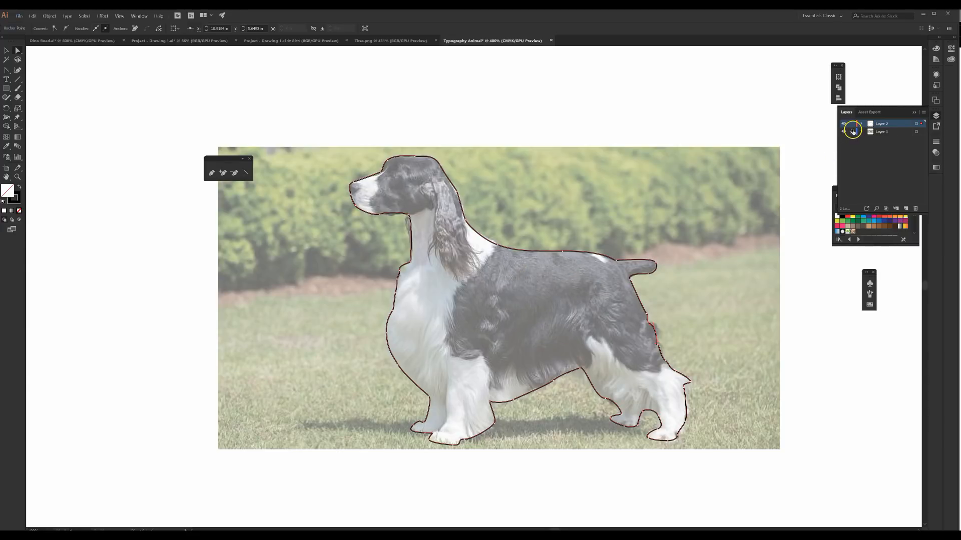
Step: Hide the layer containing the photo and deselect the dog outline
click(852, 132)
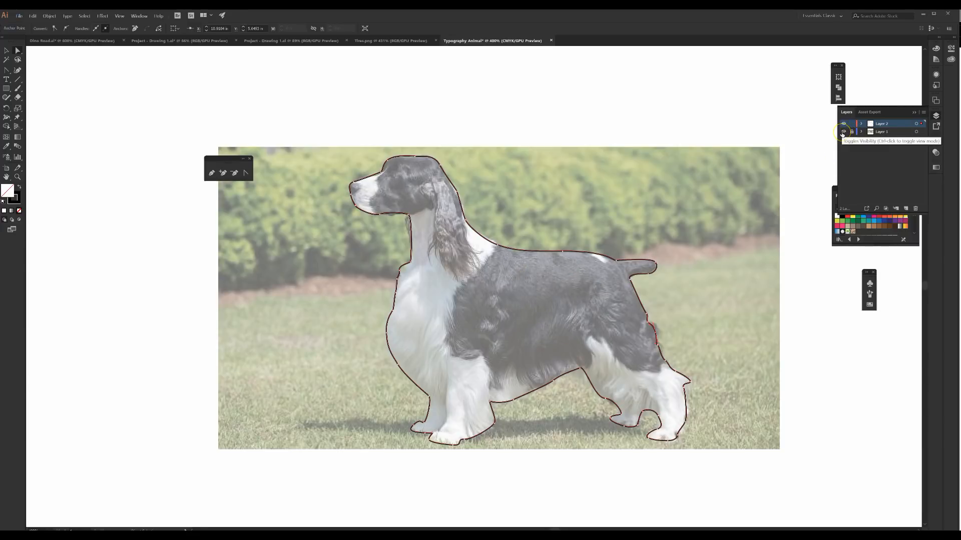
click(843, 132)
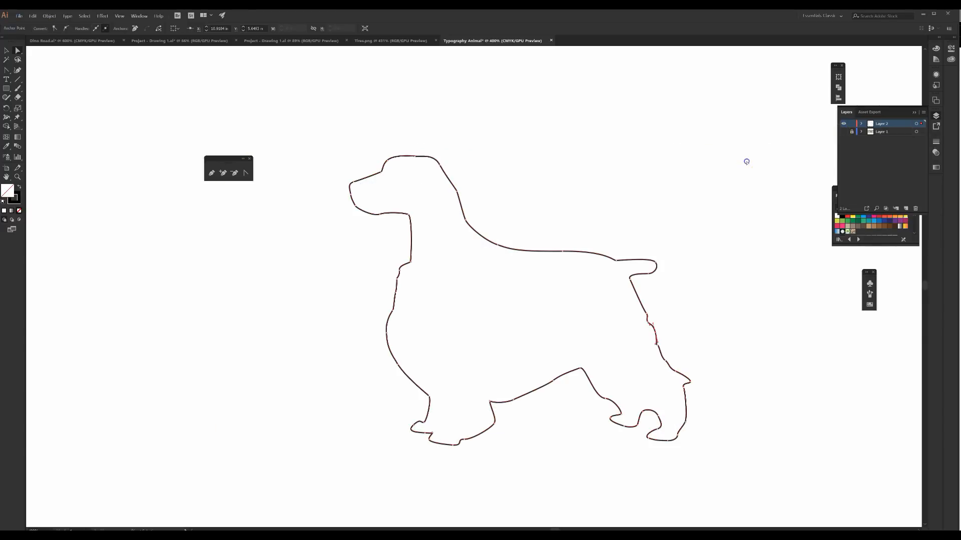
click(484, 262)
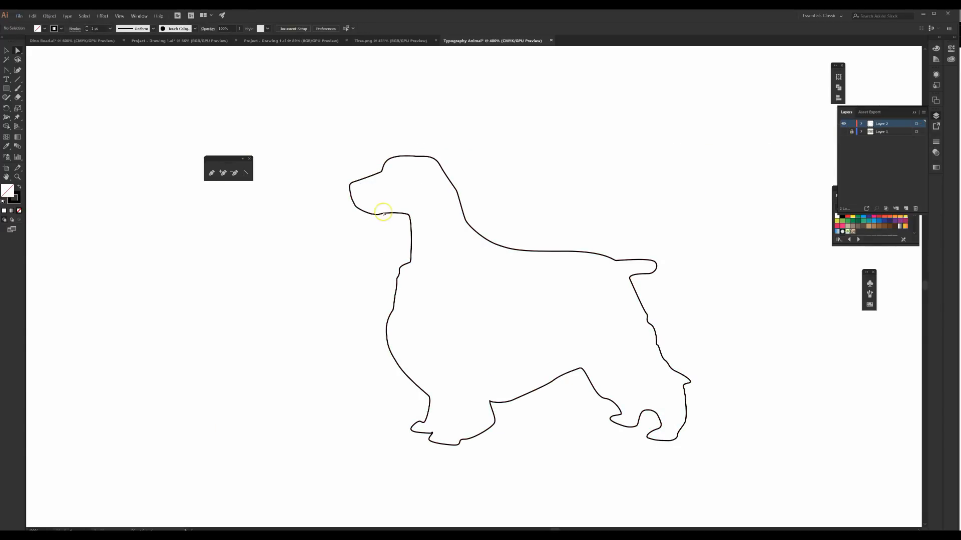
Step: Select the dog outline to check that it is one continuous path, and deselect it
key(ctrl+minus)
key(ctrl+minus)
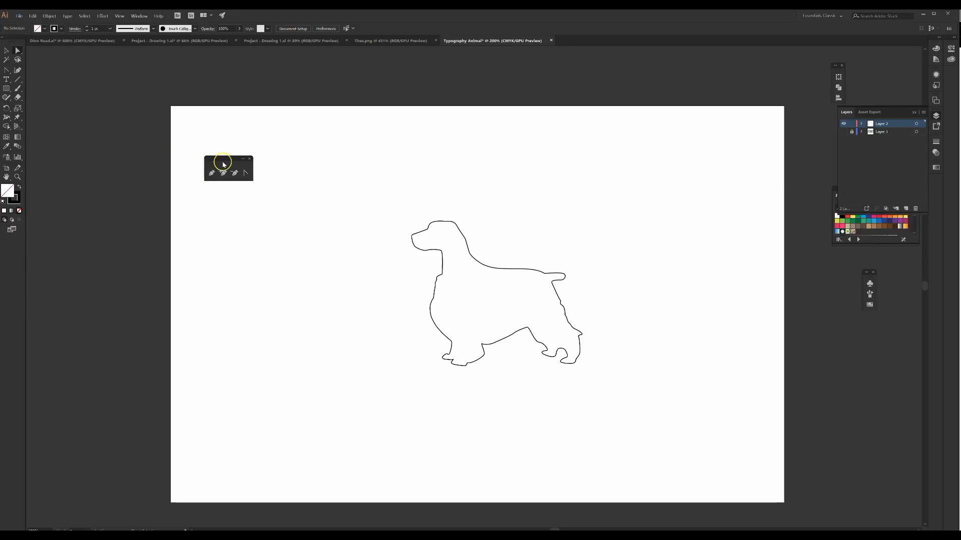
drag(234, 158, 134, 128)
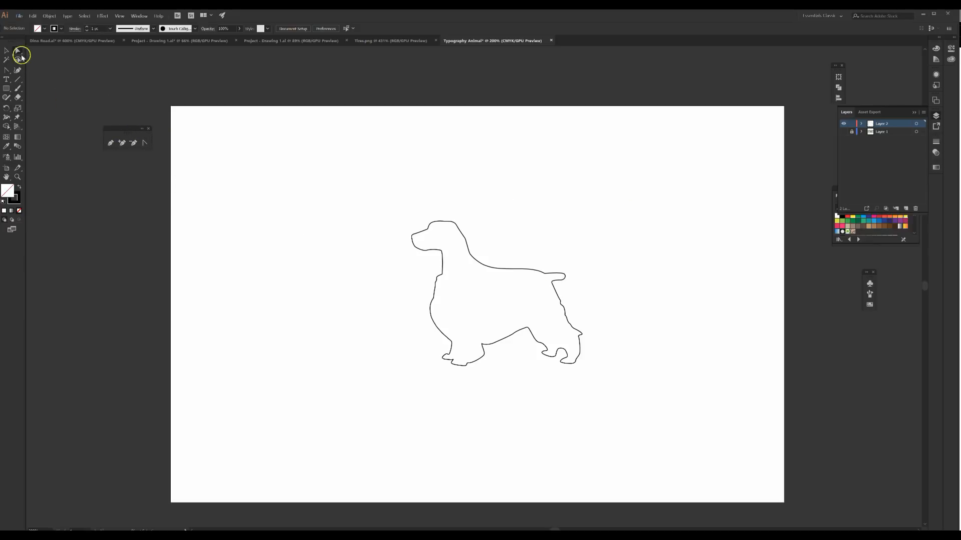
click(451, 222)
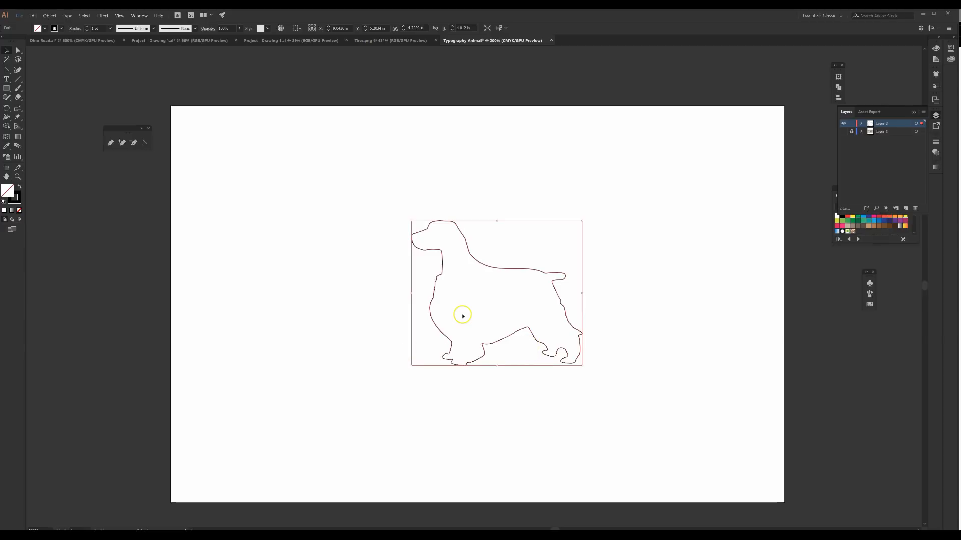
click(345, 265)
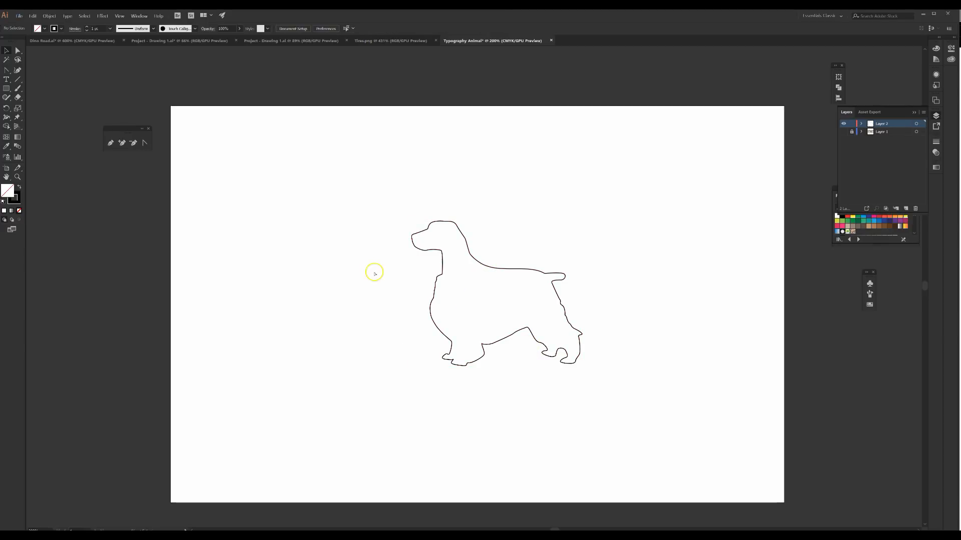
Step: Draw two separate open Pen paths in front of the dog: an angled two-segment line and a partly curved line below it
key(ctrl+=)
click(111, 143)
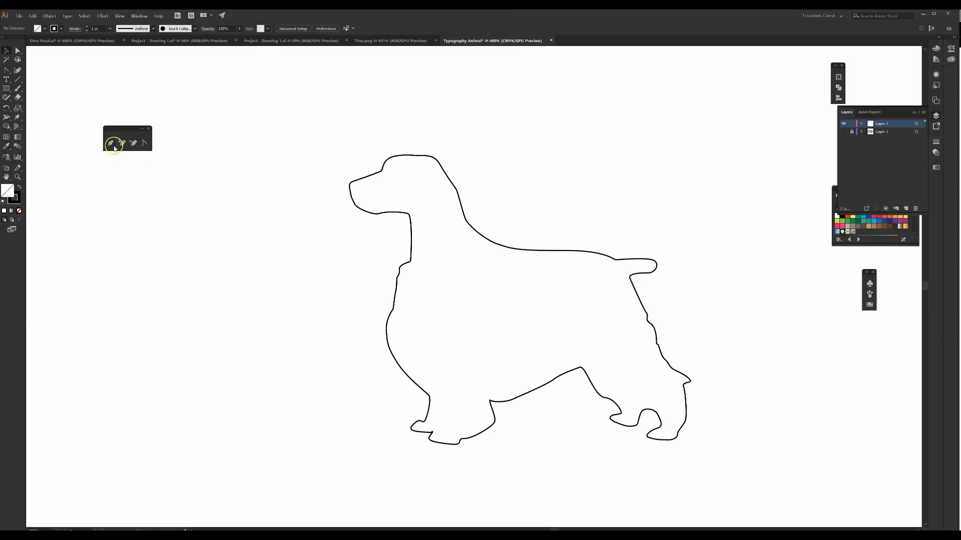
drag(125, 233, 142, 233)
click(180, 234)
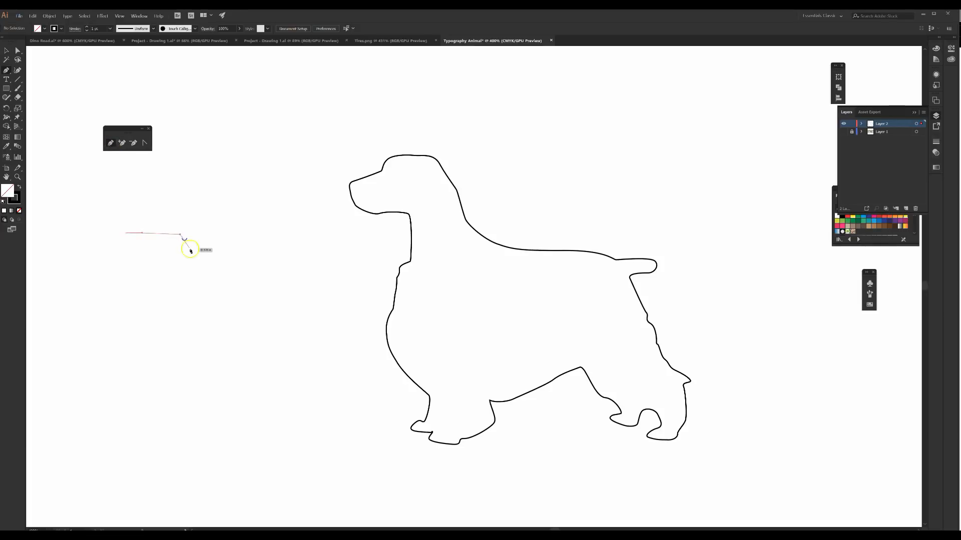
click(192, 279)
drag(162, 341, 143, 345)
click(136, 321)
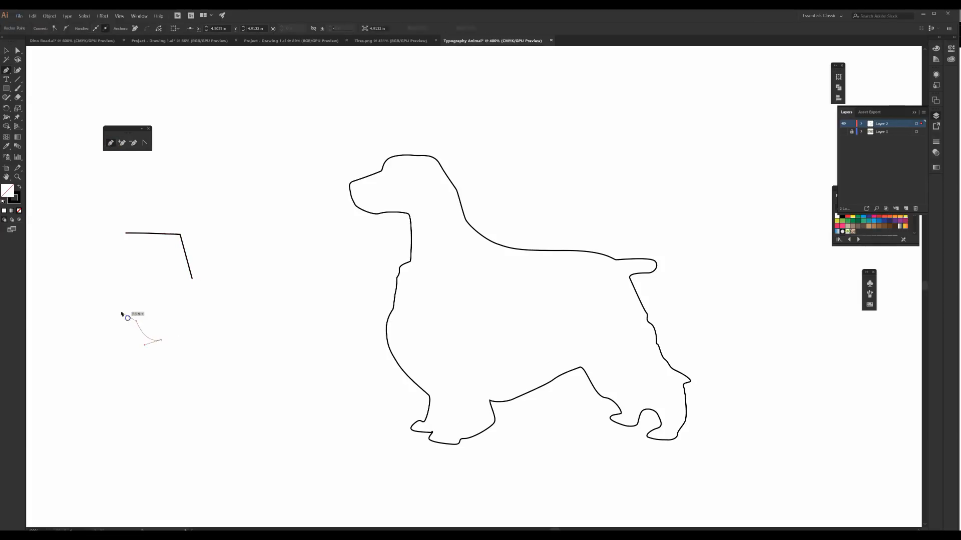
click(110, 283)
key(Escape)
Step: Draw two more separate paths along the missing sides, leaving small gaps between the ends of the four-path test shape
click(192, 283)
click(162, 340)
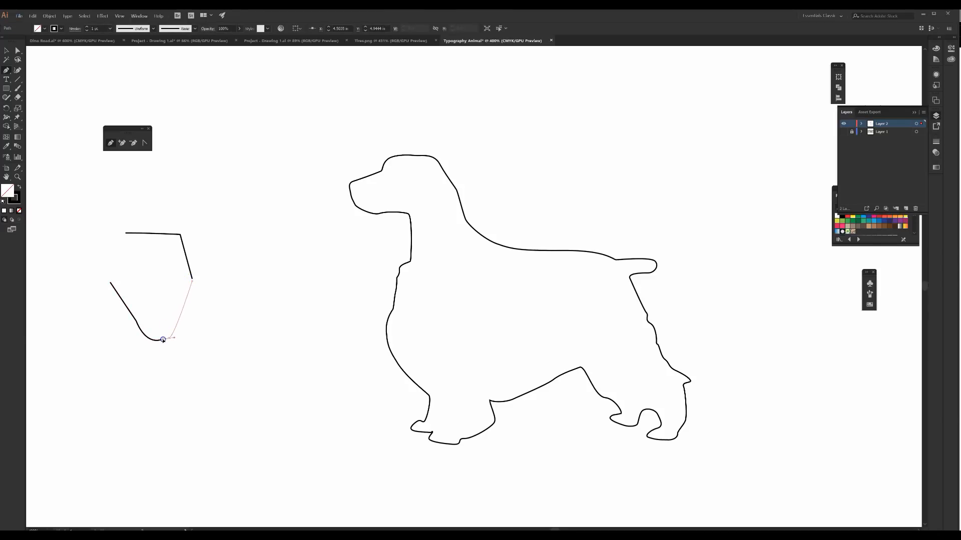
key(Escape)
drag(110, 279, 111, 271)
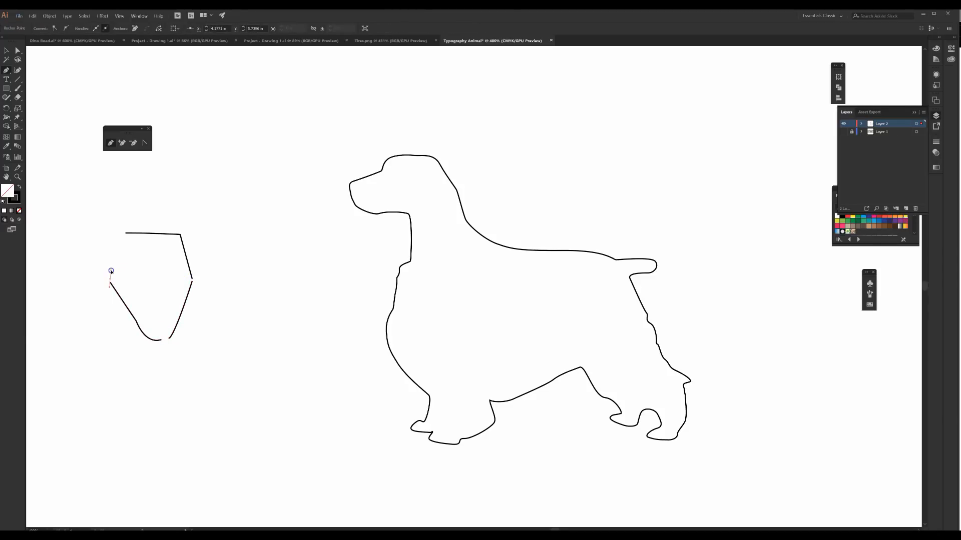
click(124, 235)
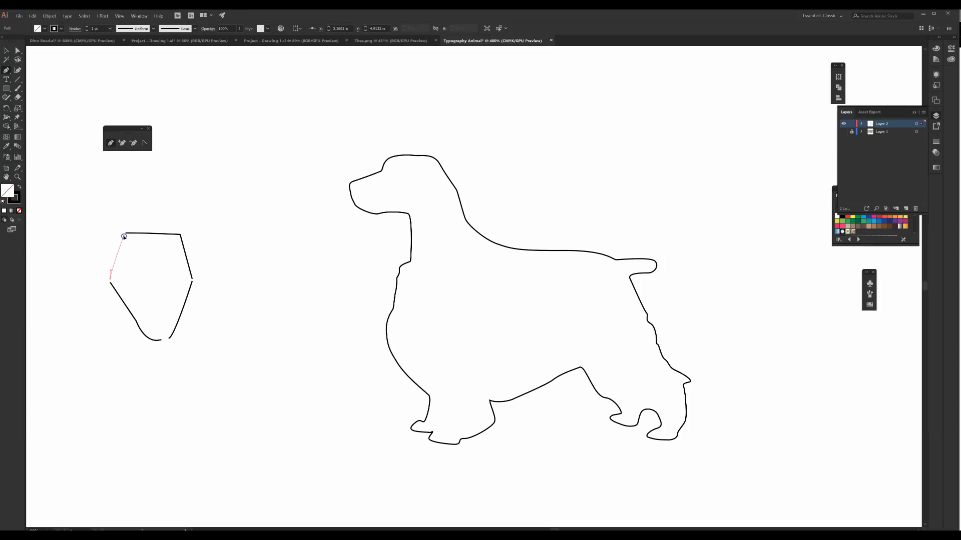
Step: Select the dog outline and the test paths for comparison, and nudge the upper angled path closer to the lower-right path
click(7, 51)
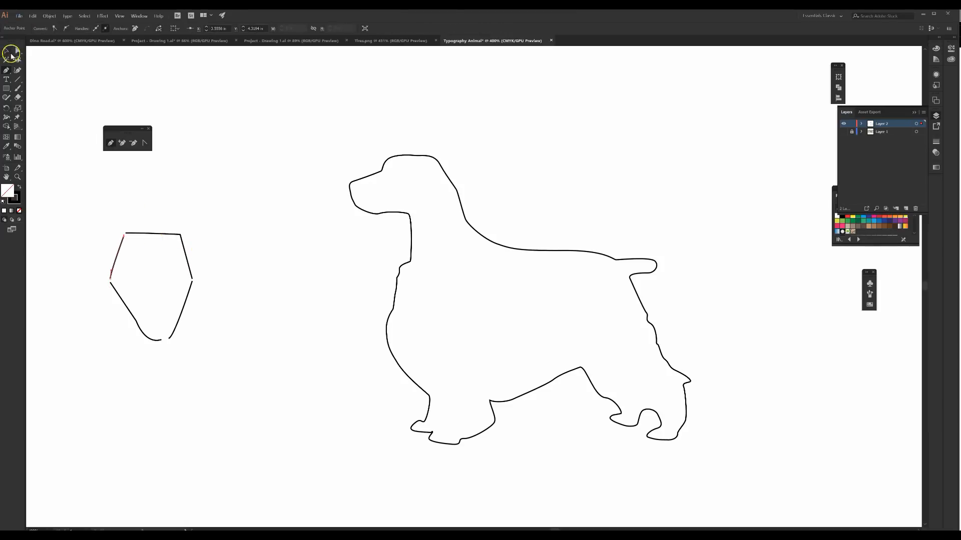
click(358, 180)
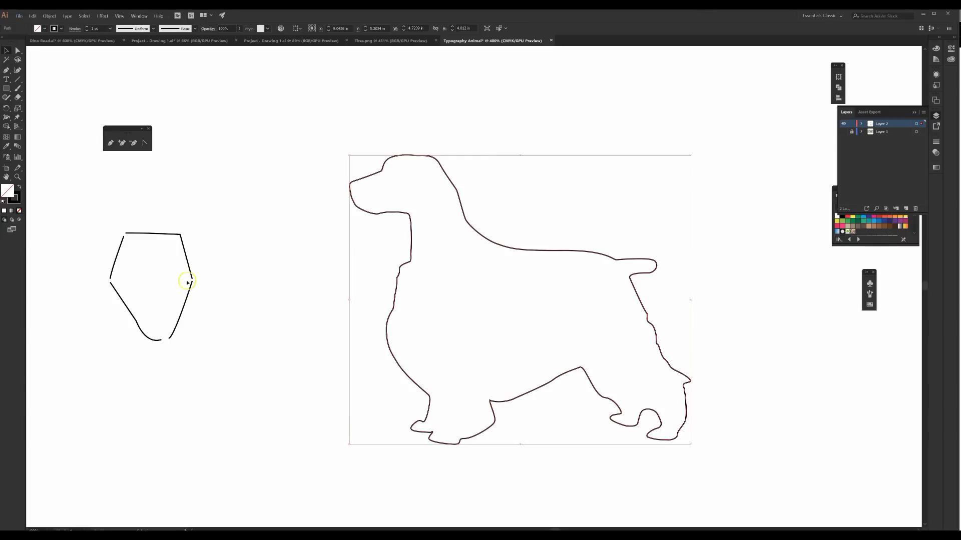
click(185, 307)
click(192, 287)
drag(190, 273, 190, 274)
click(234, 302)
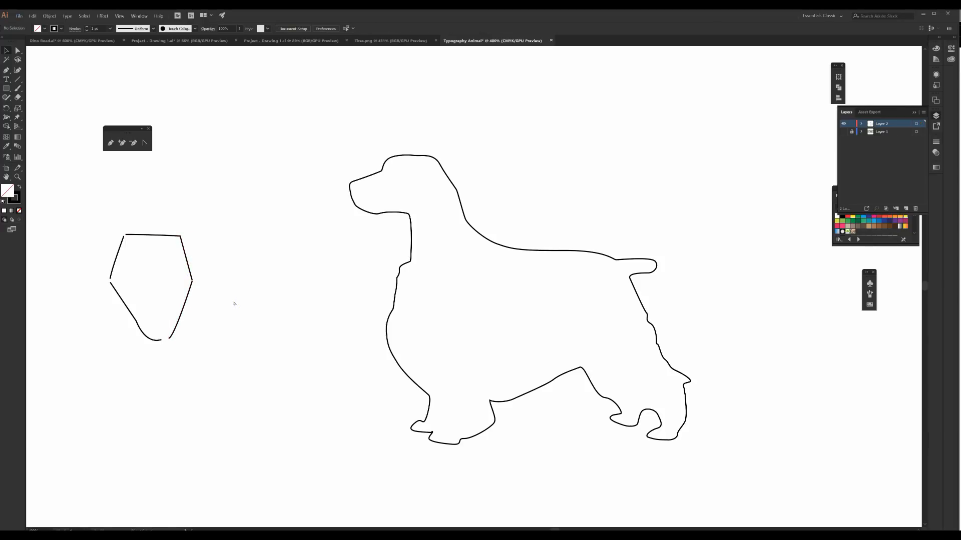
Step: Select the two facing endpoints at the right-hand gap of the test shape with Direct Selection and join them
key(ctrl+equal)
key(ctrl+equal)
drag(231, 300, 505, 315)
key(ctrl+equal)
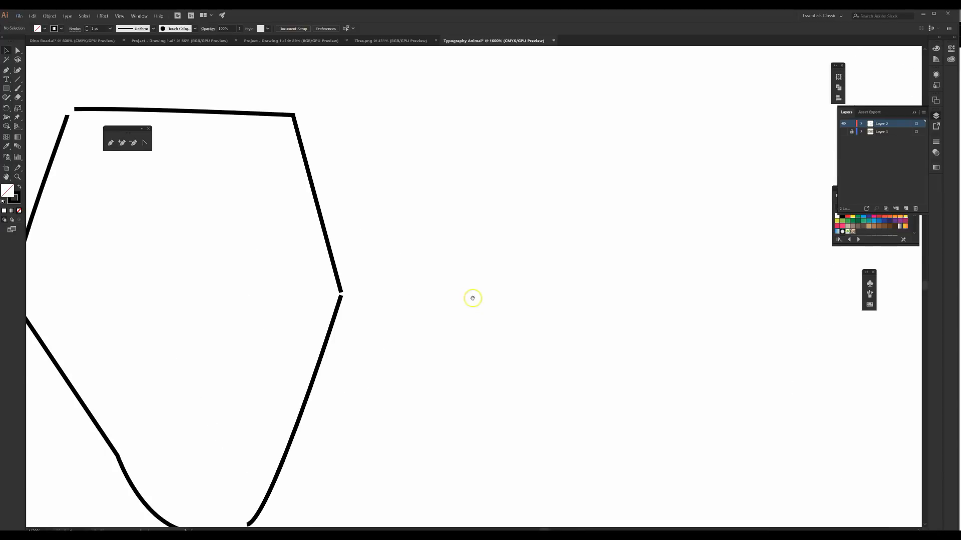
click(17, 51)
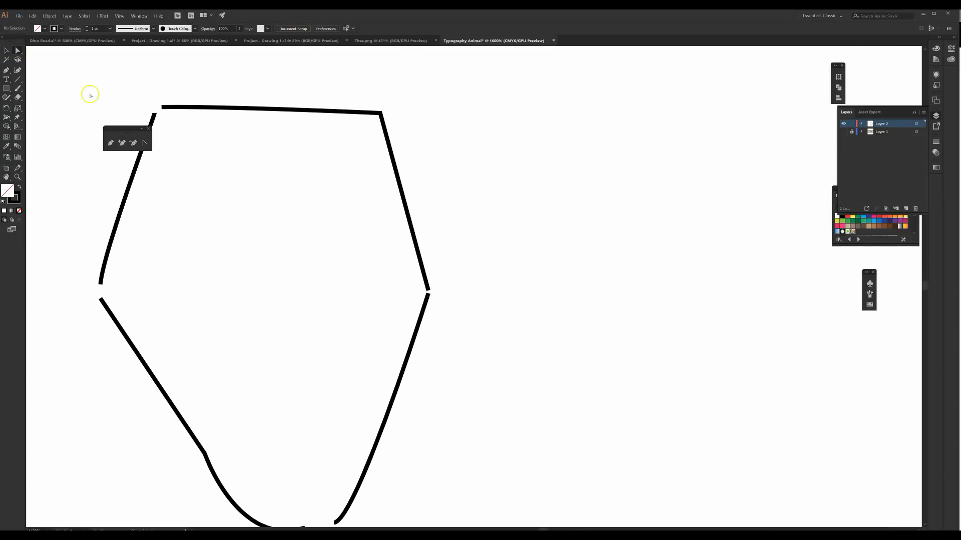
click(427, 294)
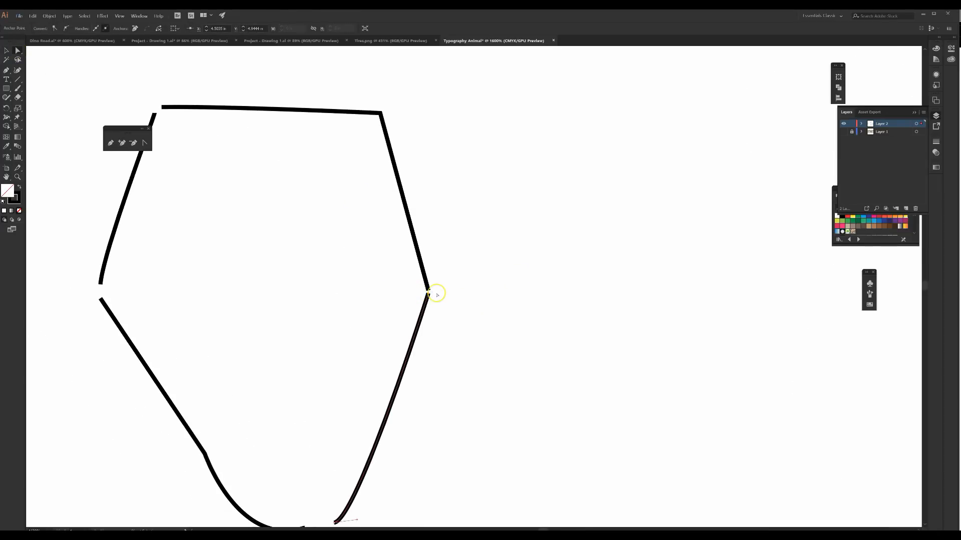
drag(427, 296, 429, 290)
click(473, 303)
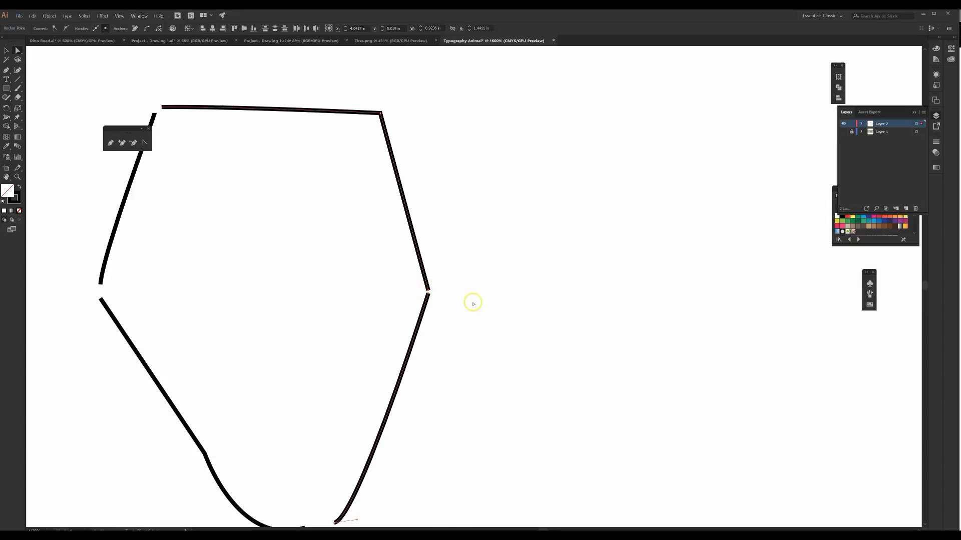
right_click(425, 294)
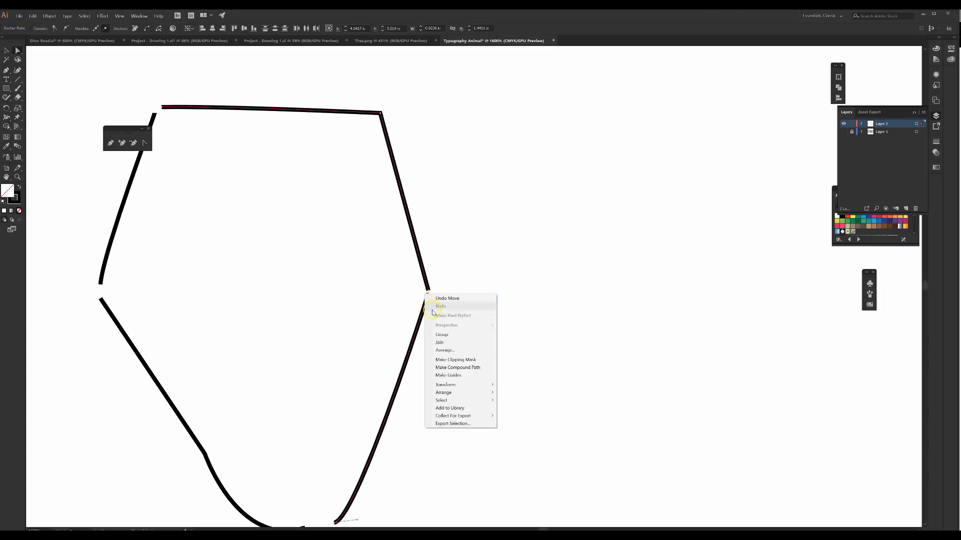
click(438, 342)
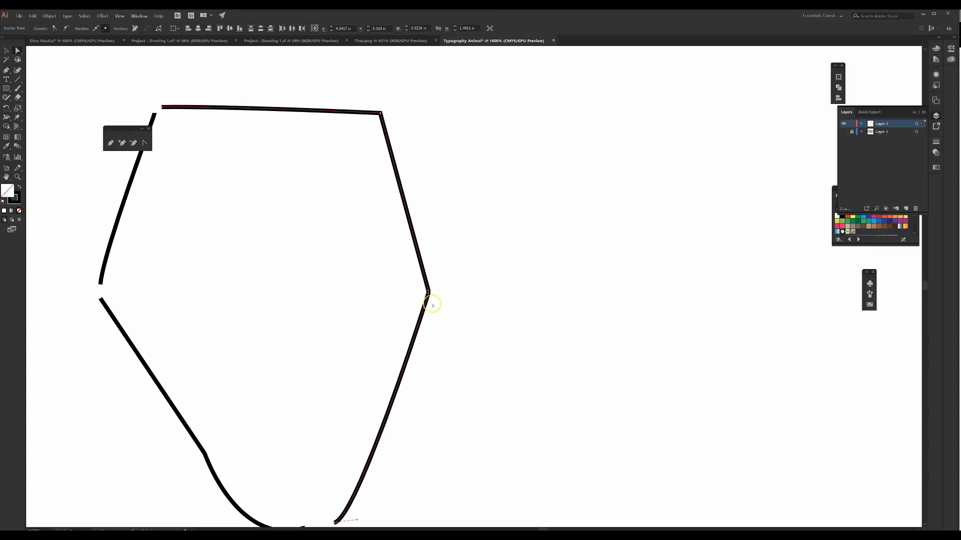
Step: Inspect the anchor points at the test shape's right-hand joined corner and remove the surplus one with the Delete Anchor Point tool
click(341, 288)
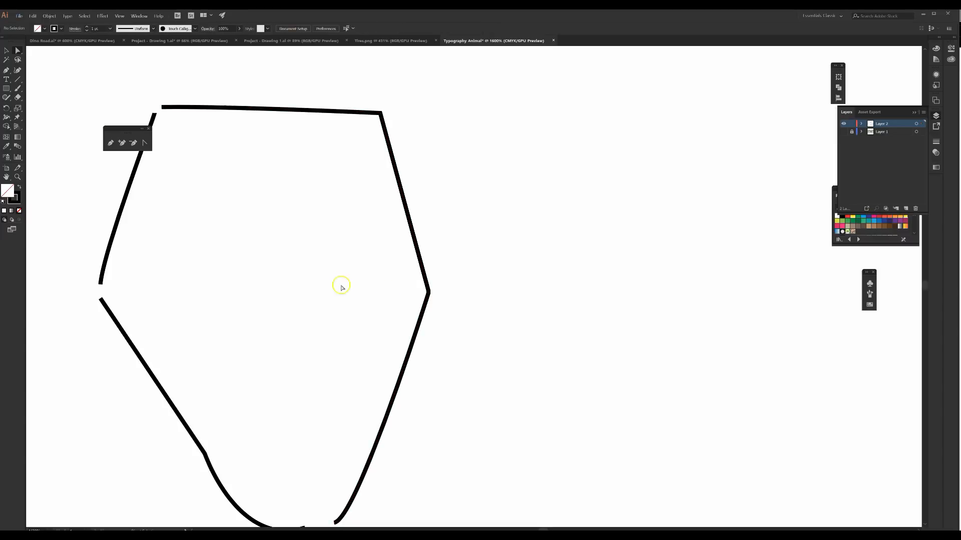
click(426, 292)
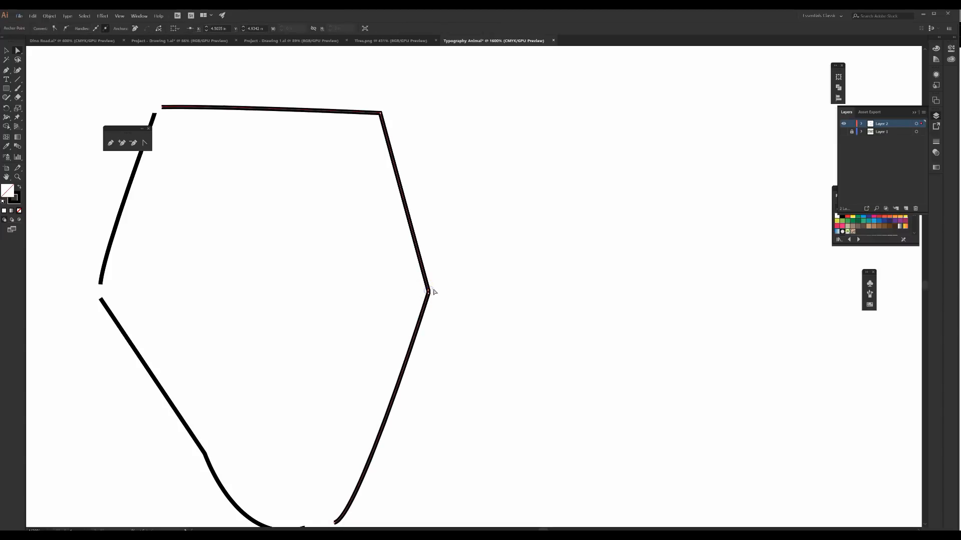
click(428, 293)
click(429, 295)
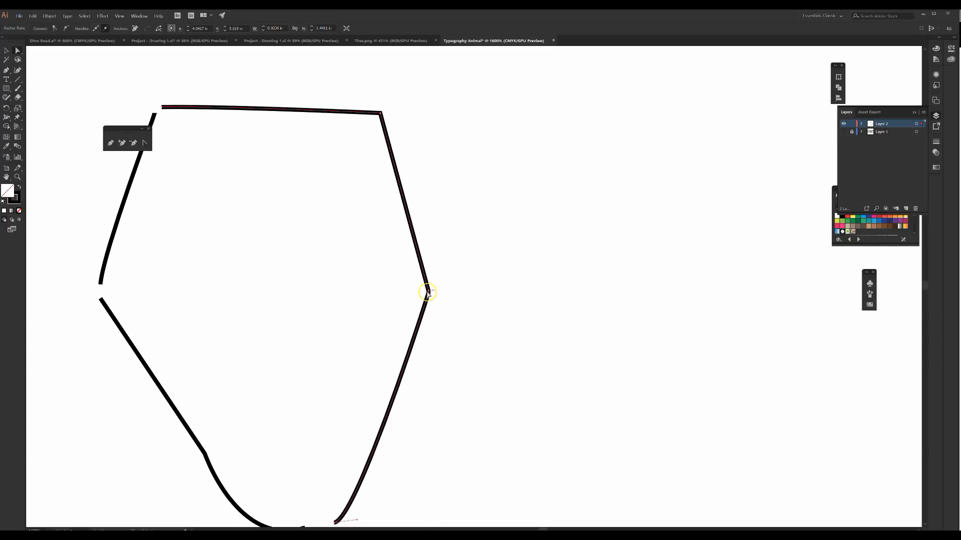
click(133, 144)
click(428, 292)
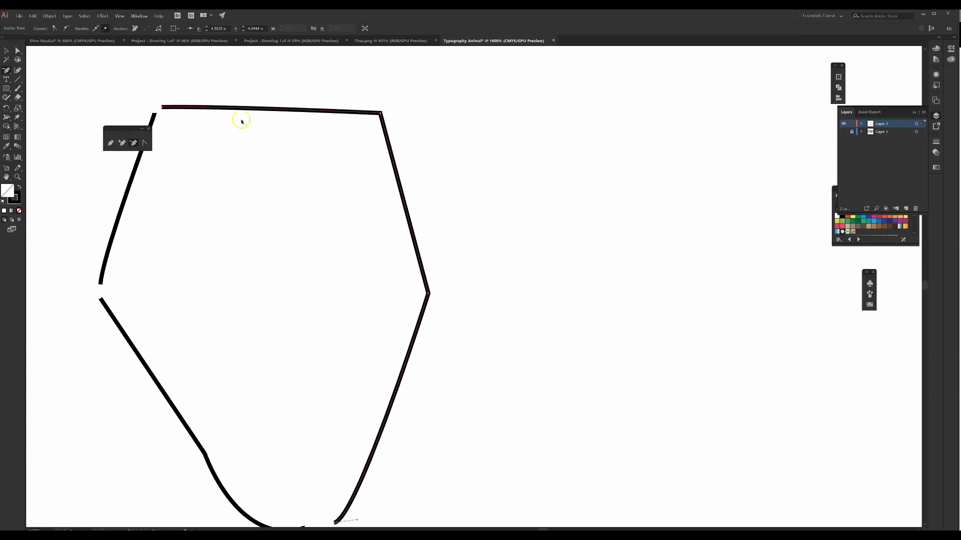
Step: Select all the test paths in front of the dog outline and delete them
click(9, 51)
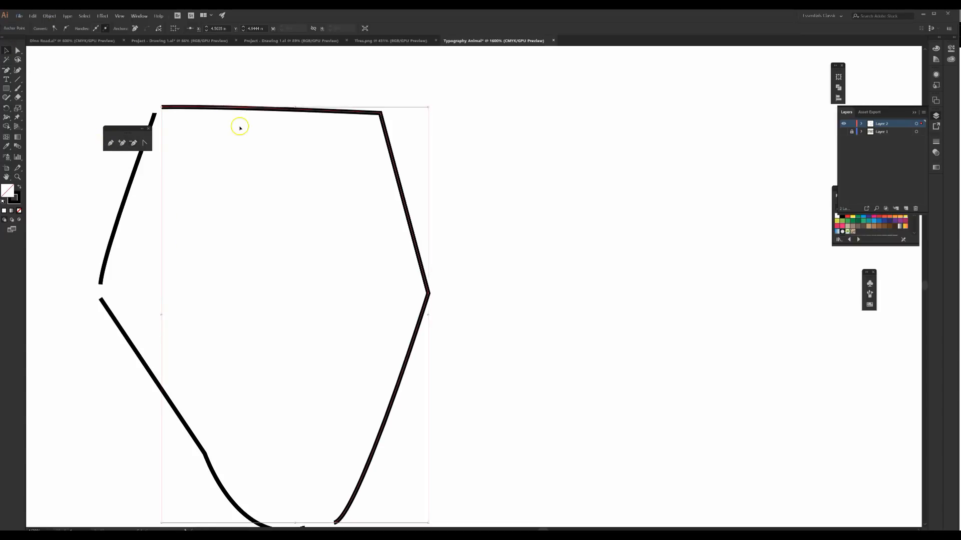
key(ctrl+minus)
key(ctrl+minus)
key(ctrl+minus)
drag(317, 190, 488, 385)
key(Delete)
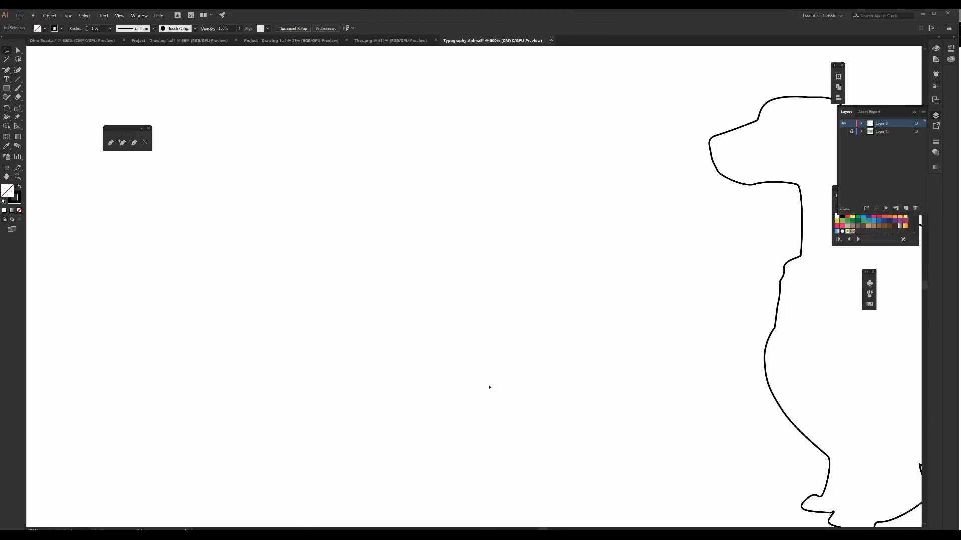
Step: Scale the dog outline proportionally to about 12.19 in wide and 10.36 in high, and nudge it slightly upward on the artboard
key(ctrl+minus)
drag(484, 344, 278, 253)
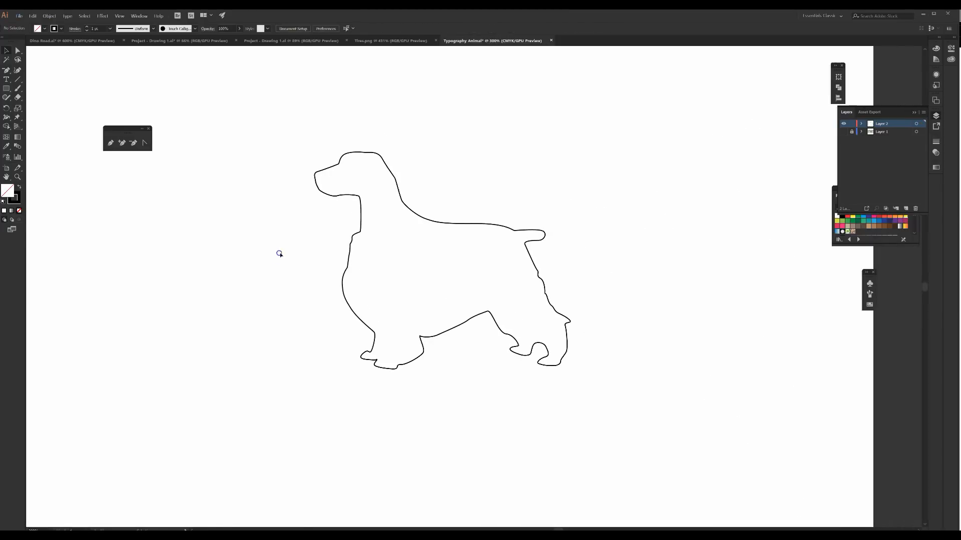
key(ctrl+minus)
key(ctrl+minus)
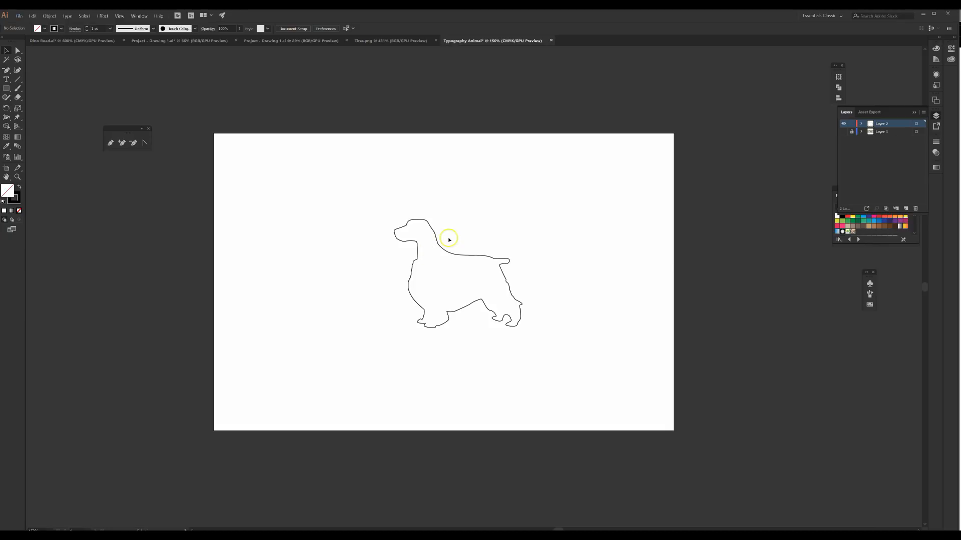
click(468, 255)
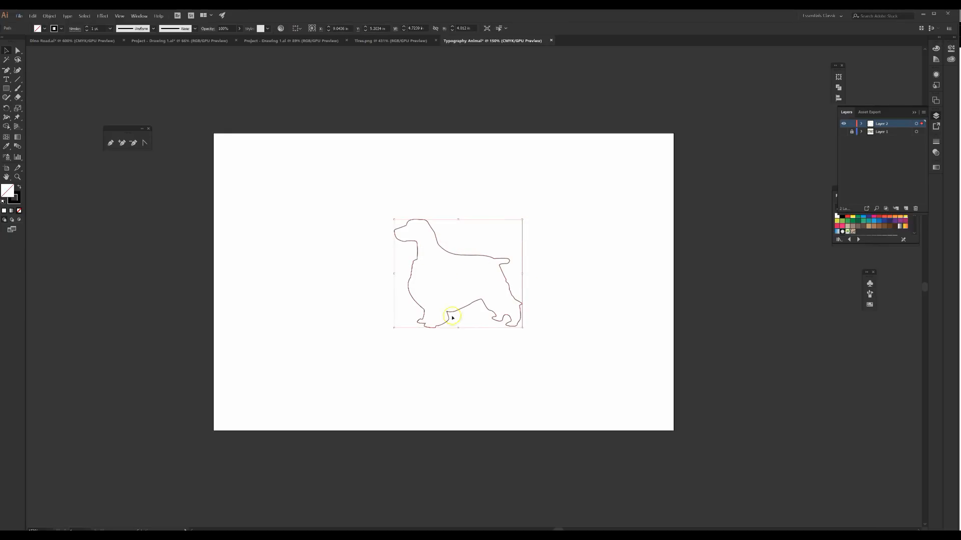
drag(522, 219, 640, 145)
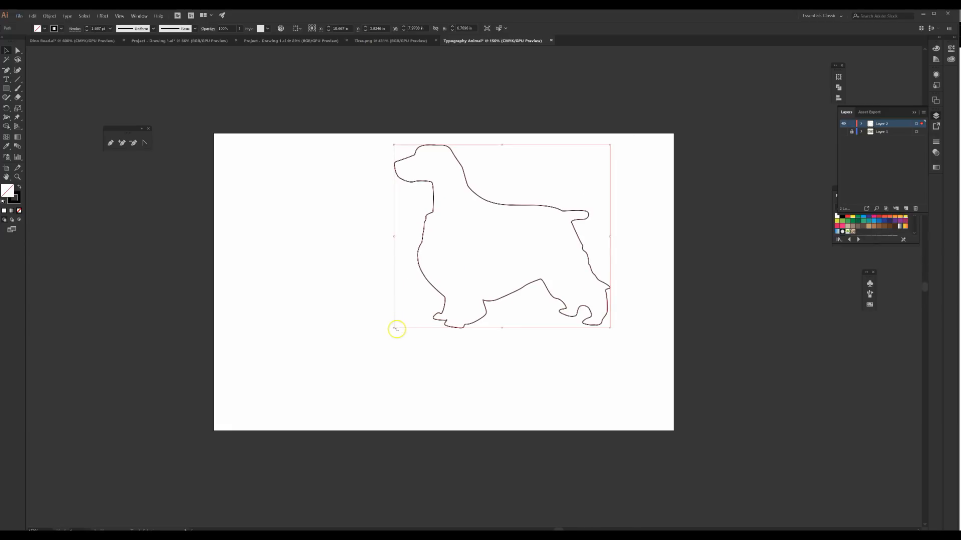
drag(394, 328, 280, 425)
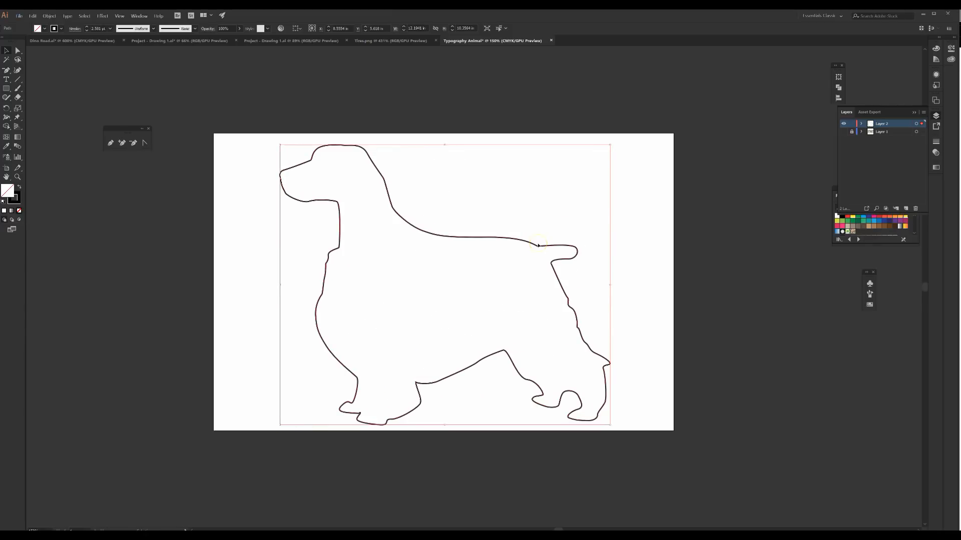
key(Up)
key(Up)
key(Up)
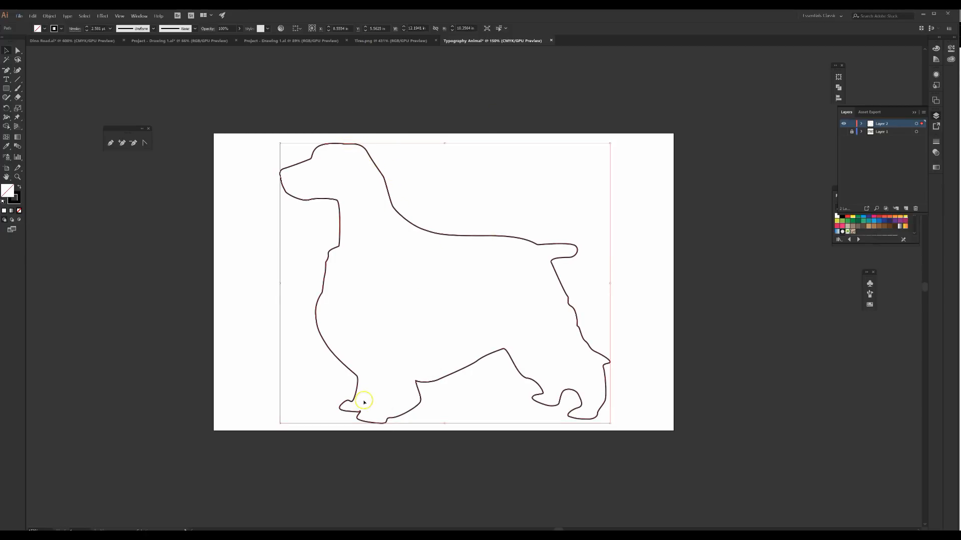
click(515, 428)
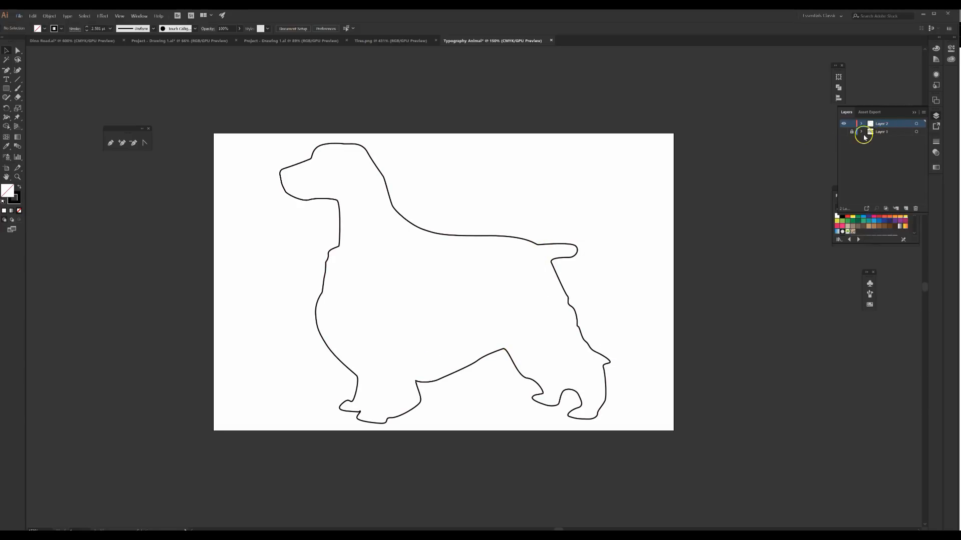
Step: Briefly show the spaniel photo's layer beneath the enlarged outline, hide it again, and rename that layer Image
click(844, 131)
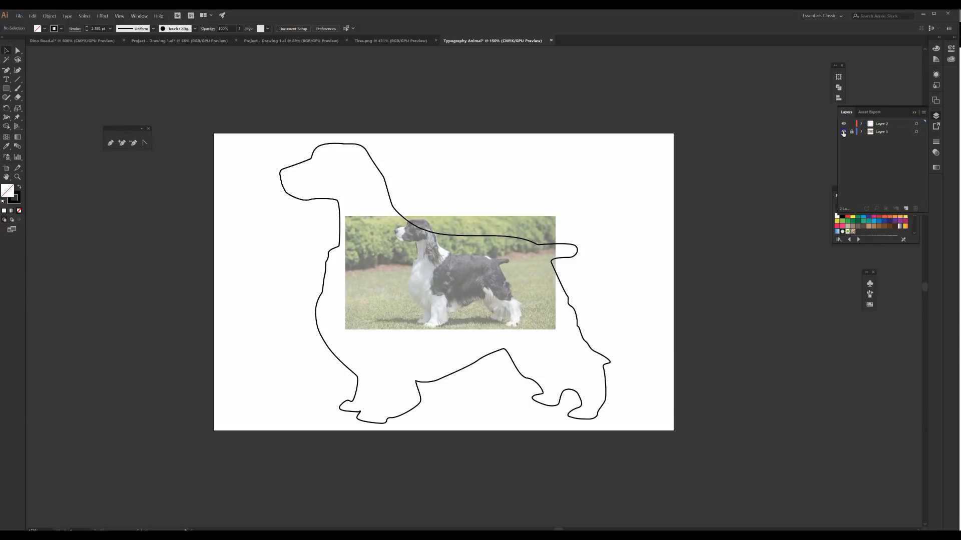
click(843, 131)
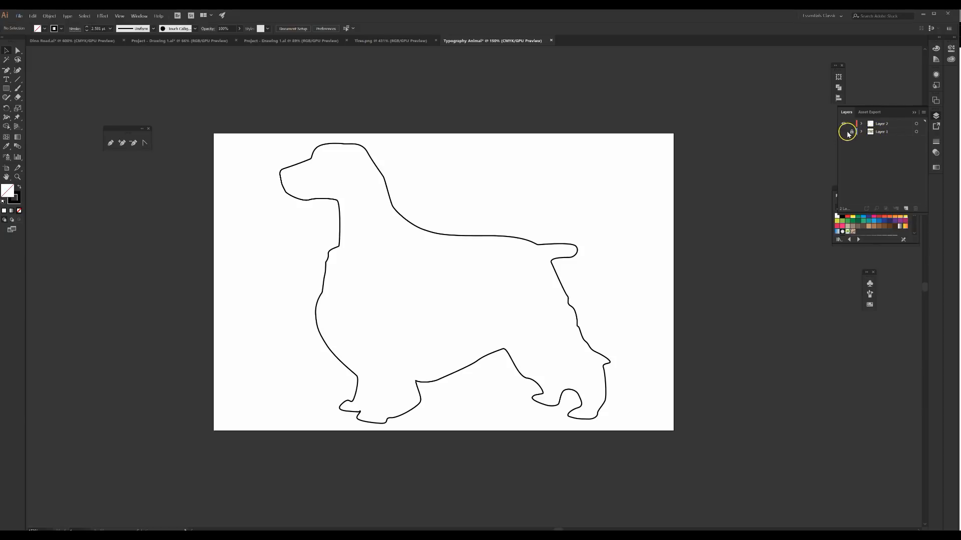
double_click(878, 132)
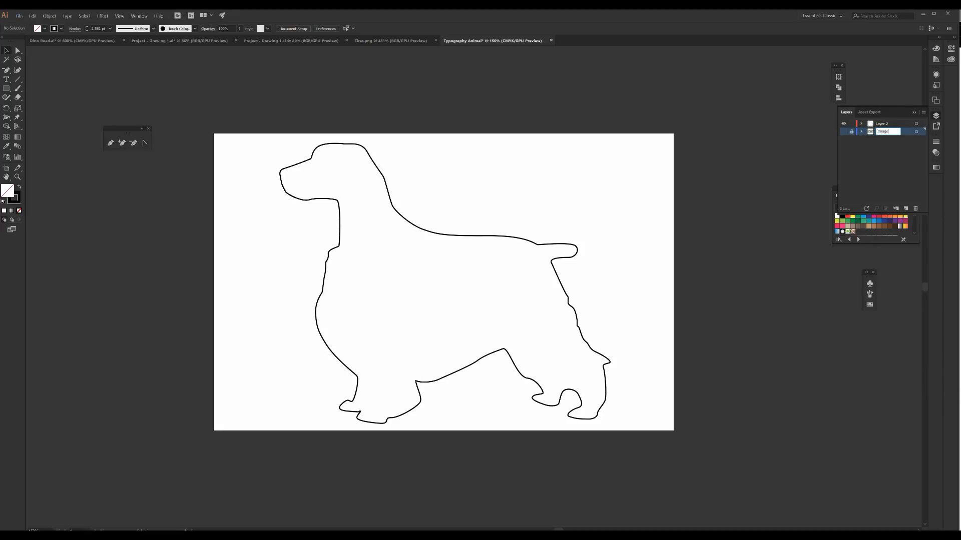
key(Return)
Step: Rename the layer that holds the dog outline, leaving its other layer options as they are
double_click(891, 123)
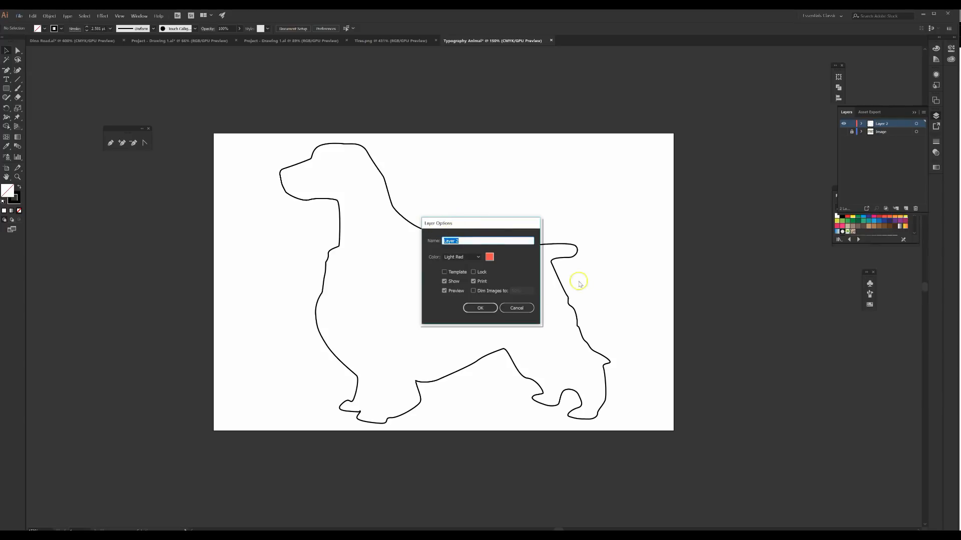
click(518, 308)
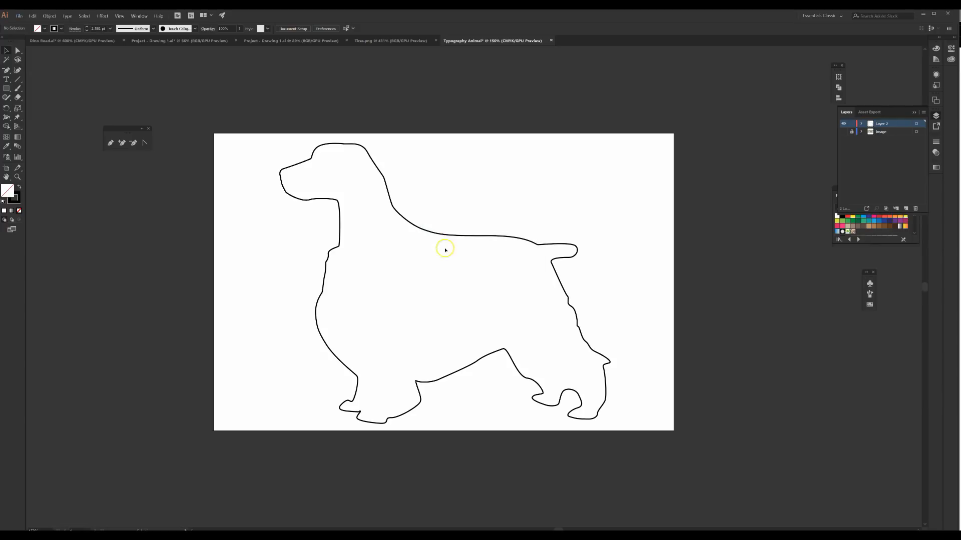
double_click(894, 125)
click(918, 154)
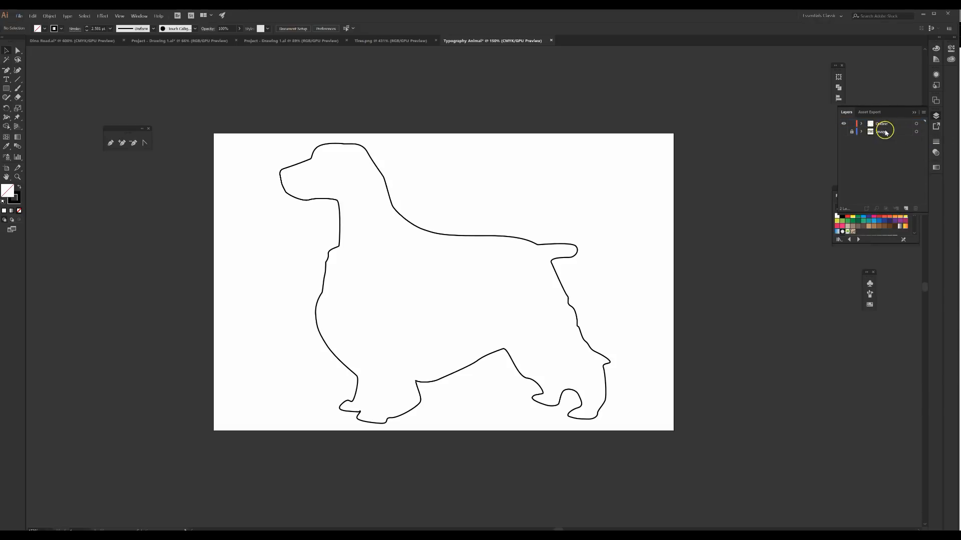